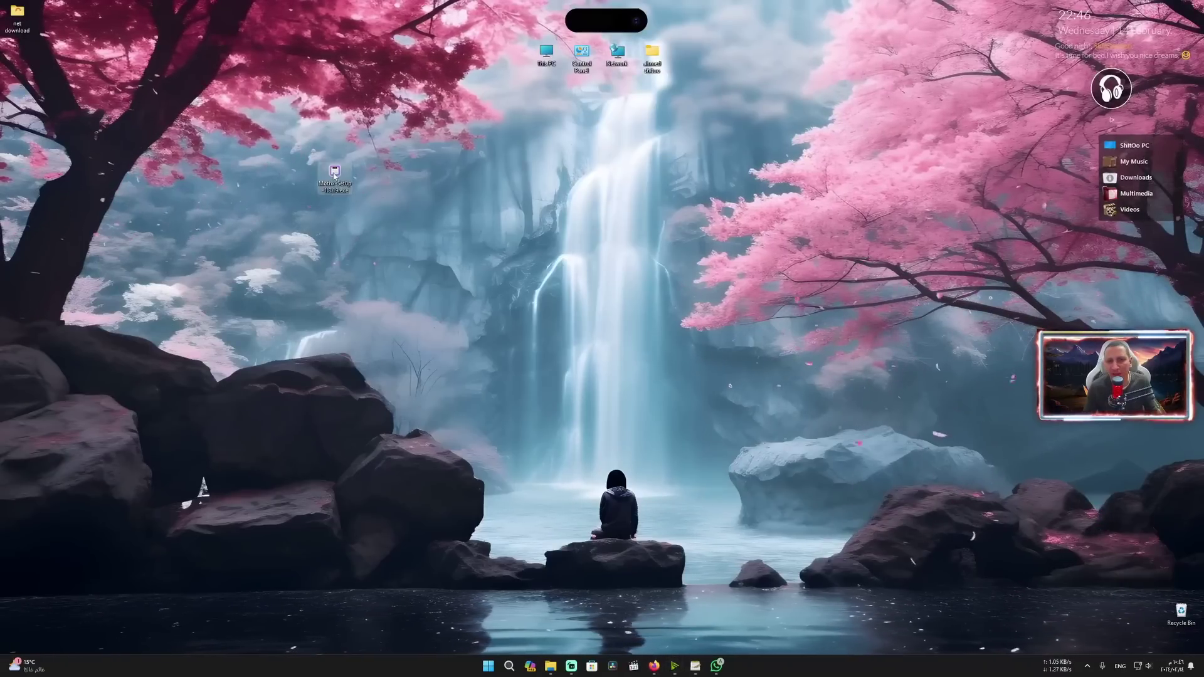
Step: Install Motrix from its desktop setup file for the current user only, and run it when setup completes
{"action": "double_click", "coordinate": [337, 174]}
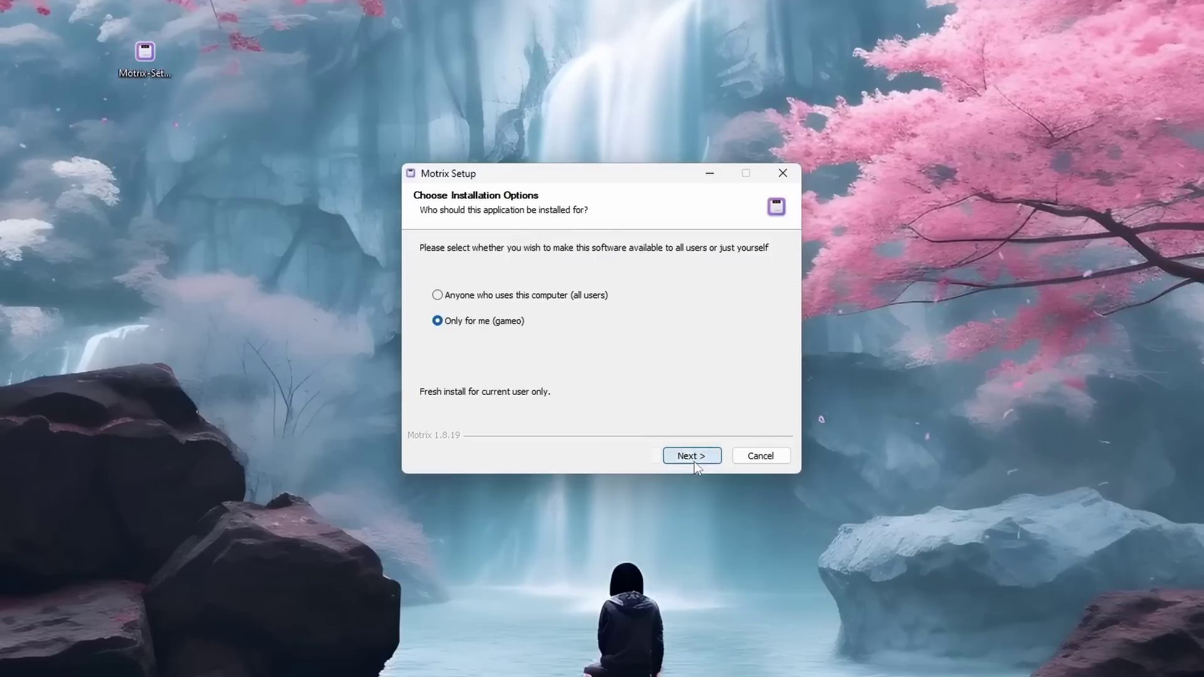
{"action": "left_click", "coordinate": [693, 460]}
{"action": "left_click", "coordinate": [690, 459]}
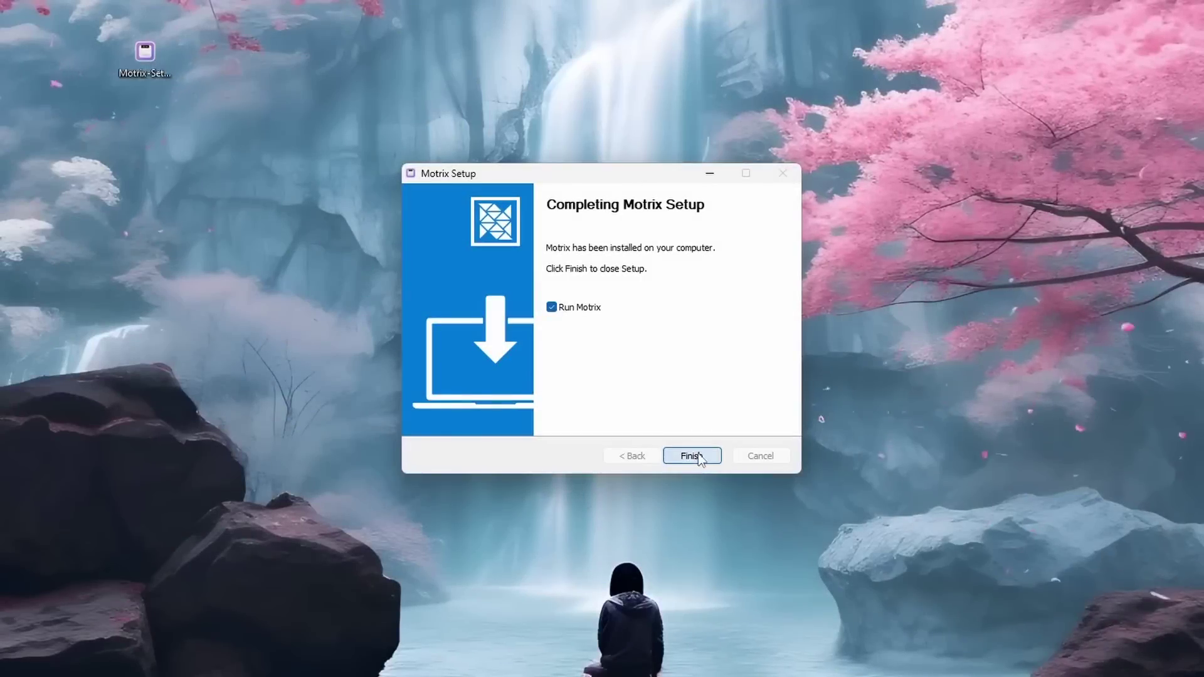
{"action": "left_click", "coordinate": [698, 457]}
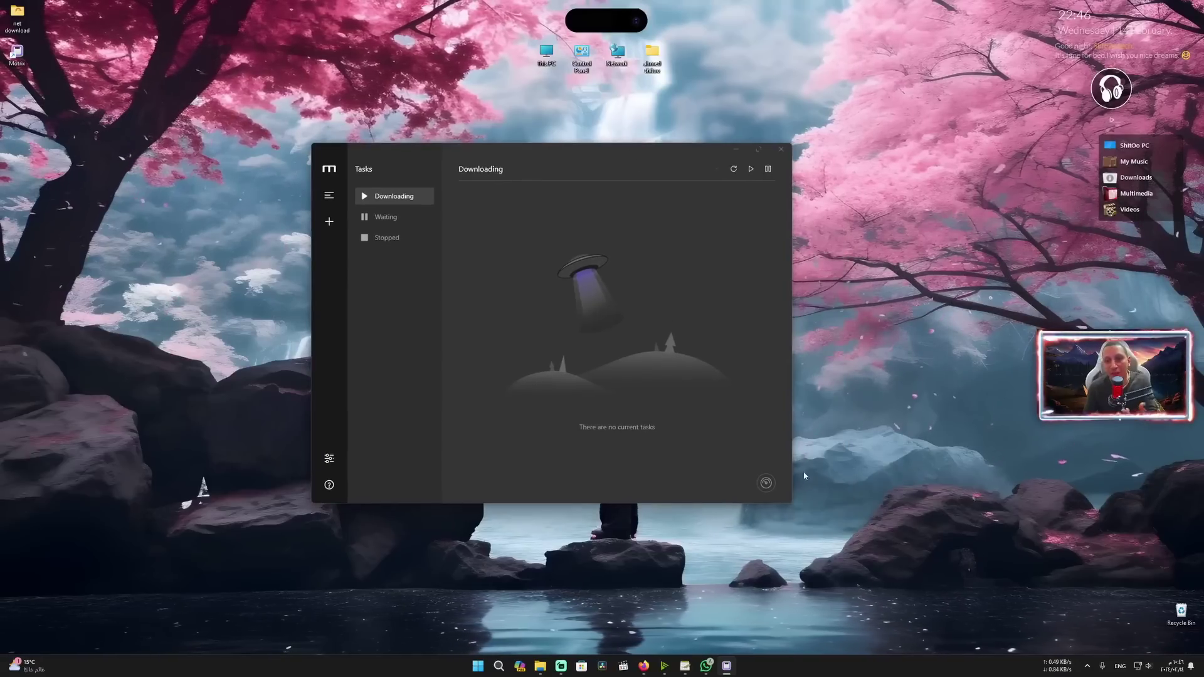
Step: Enlarge and reposition the Motrix window, and view the waiting and stopped task lists
{"action": "left_click_drag", "start_coordinate": [792, 502], "coordinate": [928, 584]}
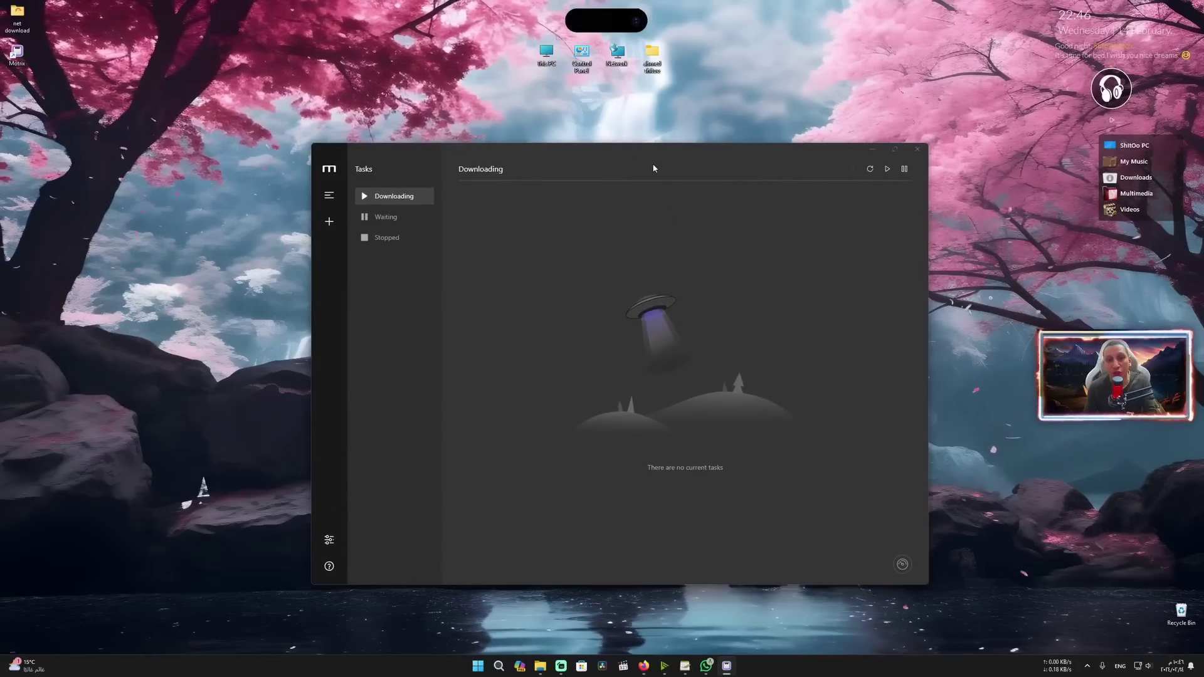
{"action": "left_click_drag", "start_coordinate": [656, 175], "coordinate": [589, 121]}
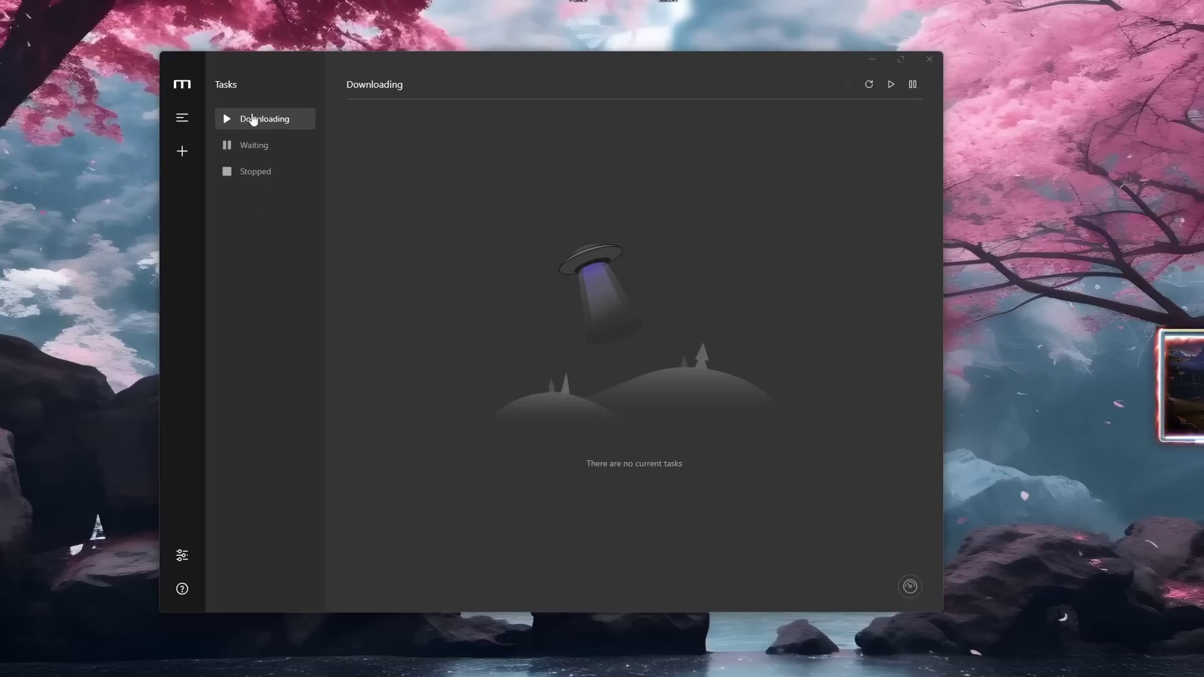
{"action": "left_click", "coordinate": [254, 150]}
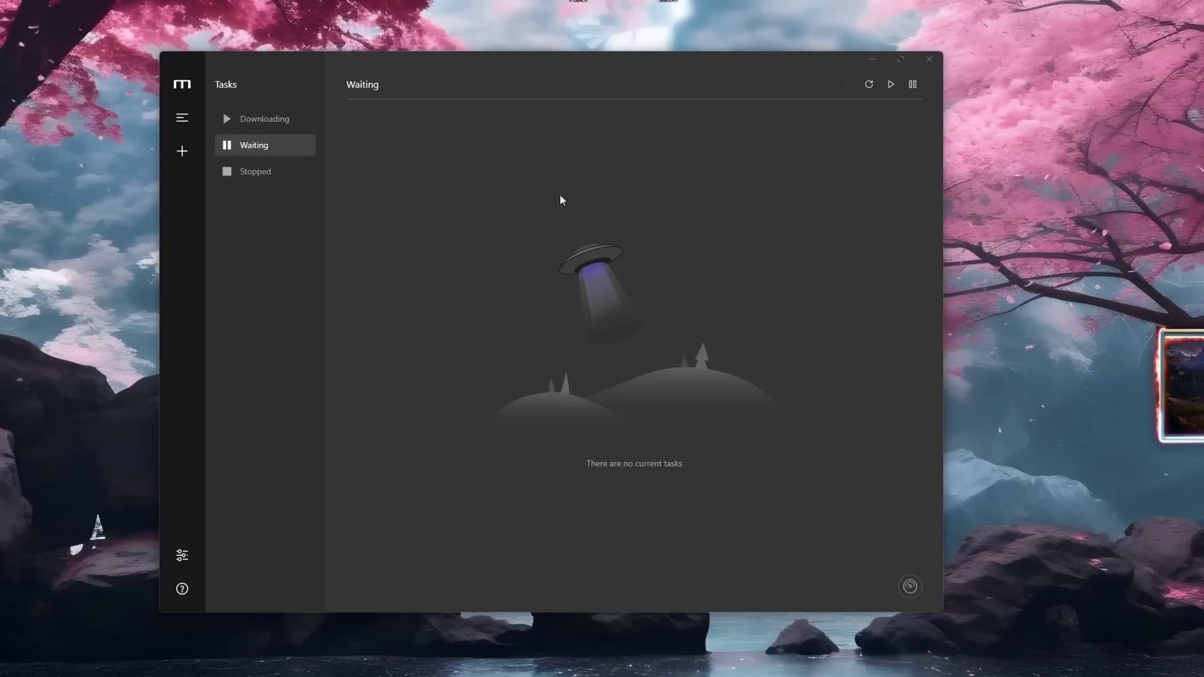
{"action": "left_click", "coordinate": [281, 170]}
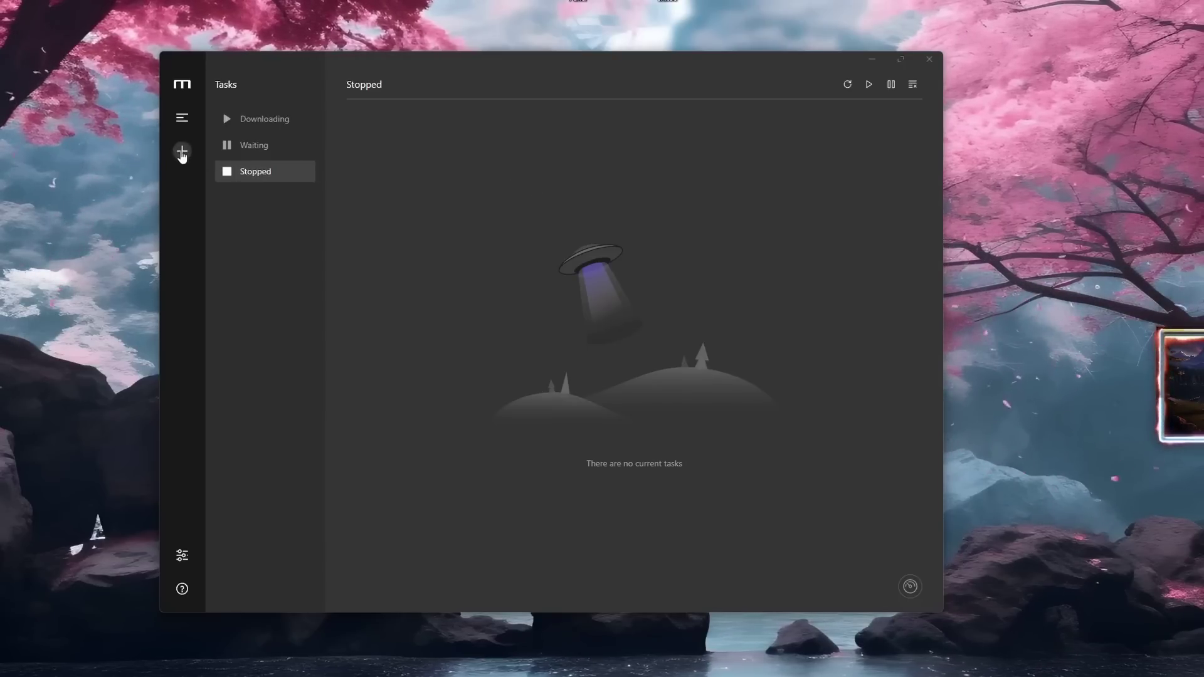
Step: Start a new download task, view the torrent option, and return to URL entry
{"action": "left_click", "coordinate": [182, 154]}
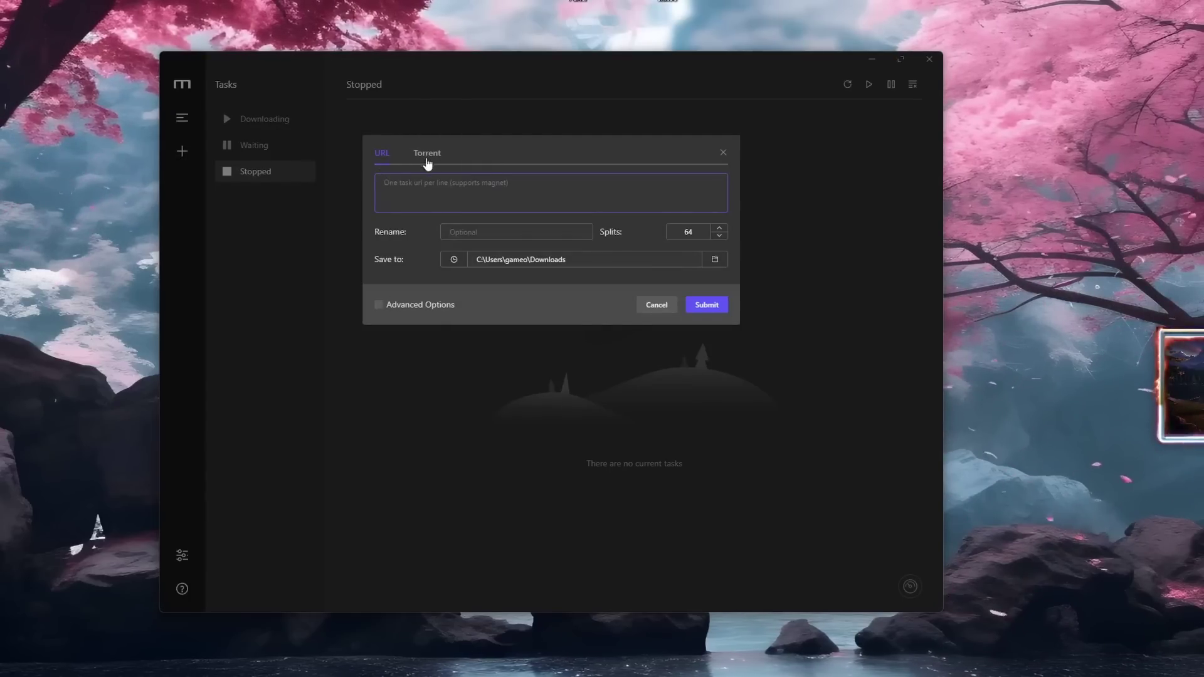
{"action": "left_click", "coordinate": [427, 156]}
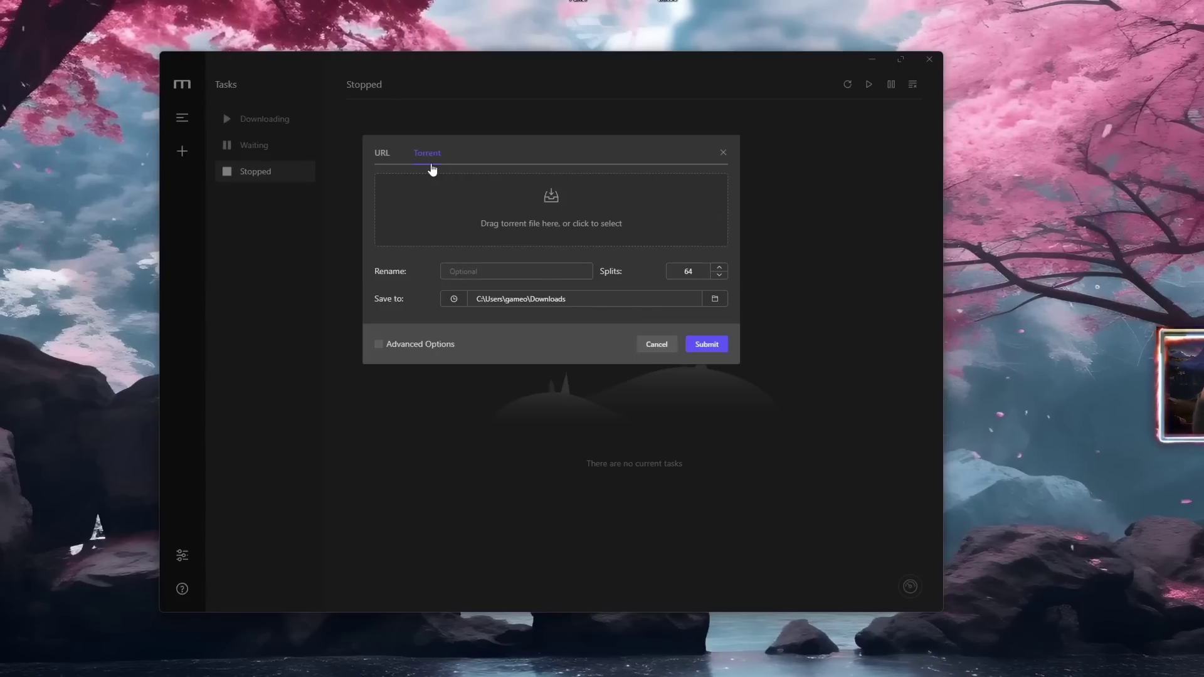
{"action": "left_click", "coordinate": [383, 154]}
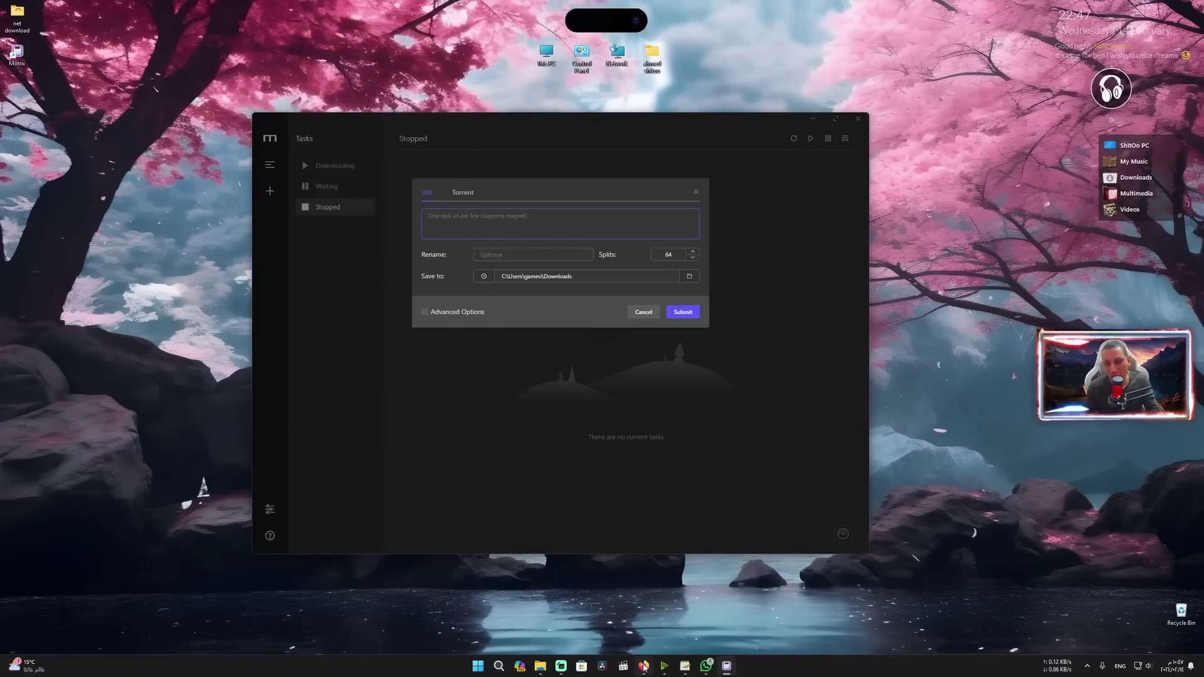
Step: Switch to the browser and show the MediaFire page for fire home wallpaper.mp4
{"action": "key", "text": "alt+Tab"}
{"action": "key", "text": "ctrl+Tab"}
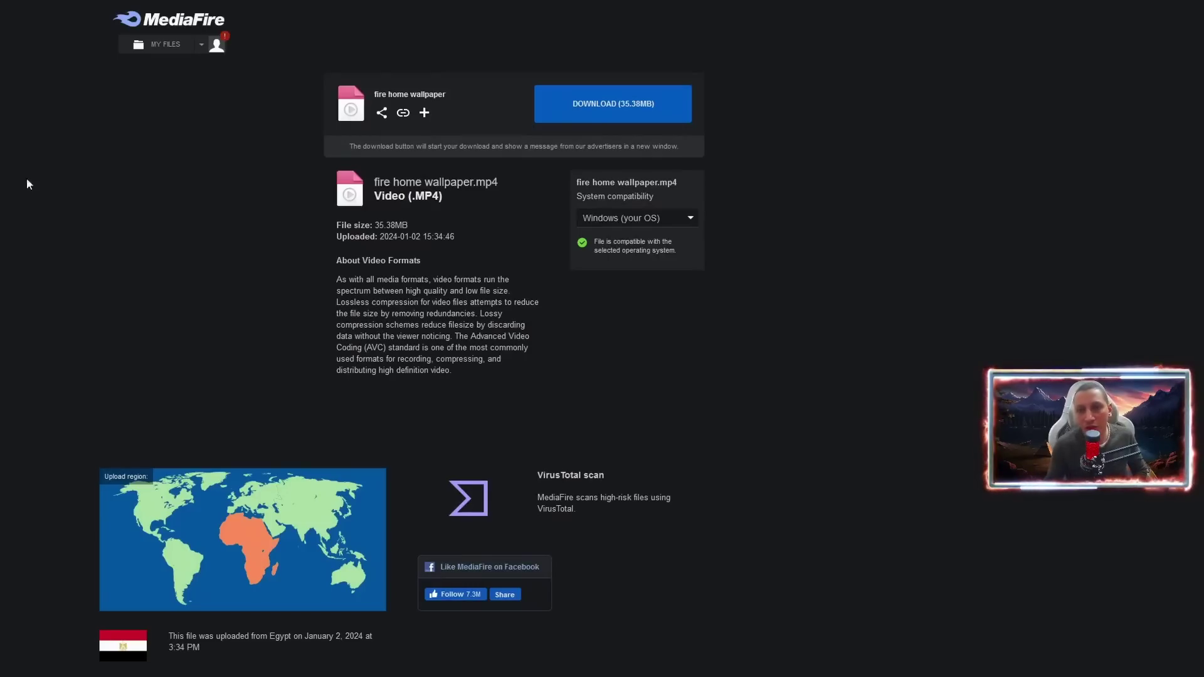
{"action": "left_click", "coordinate": [583, 117]}
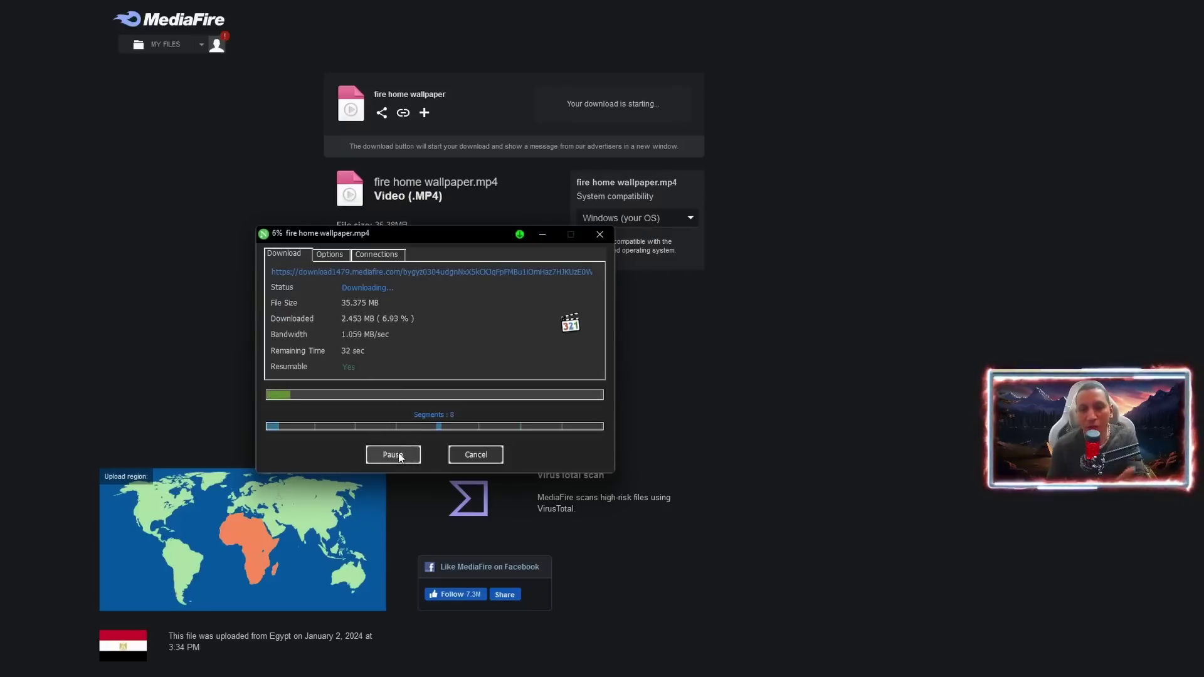
{"action": "left_click", "coordinate": [399, 456]}
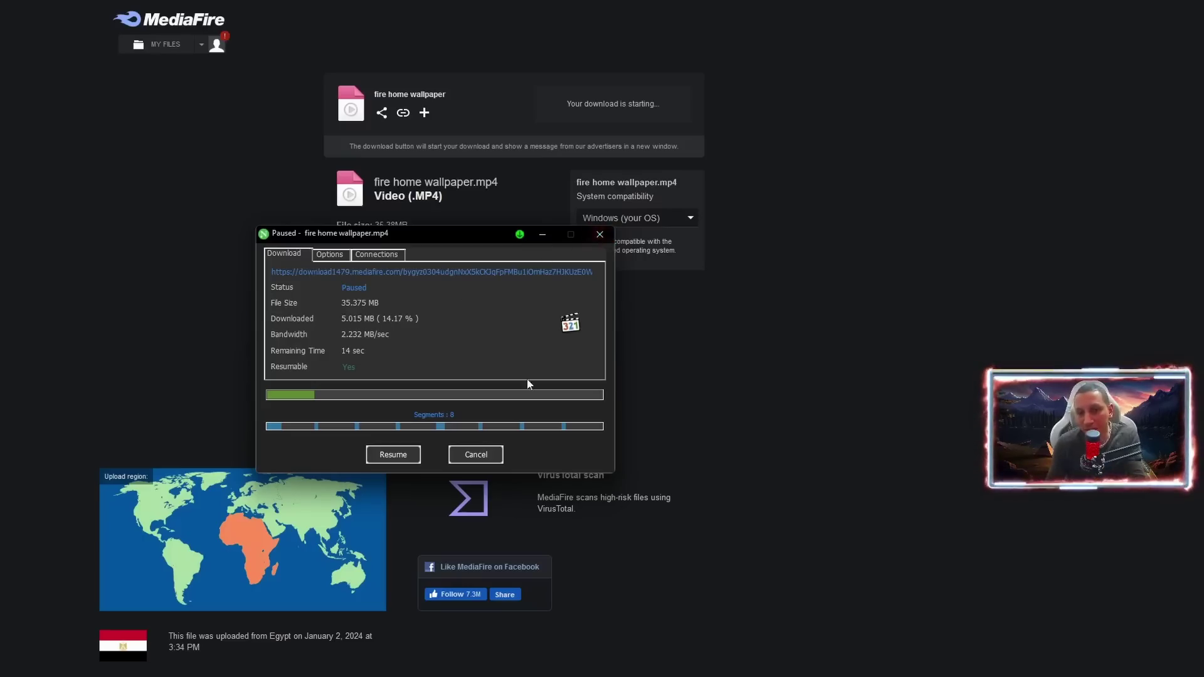
{"action": "left_click", "coordinate": [475, 455]}
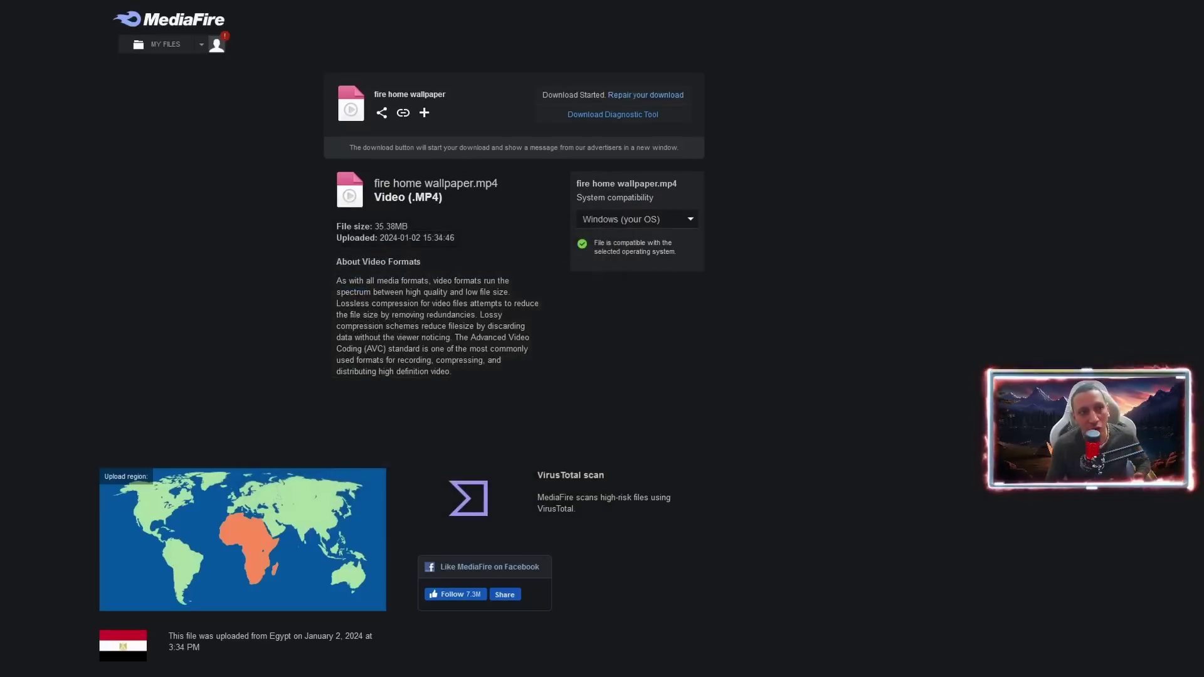
{"action": "key", "text": "F5"}
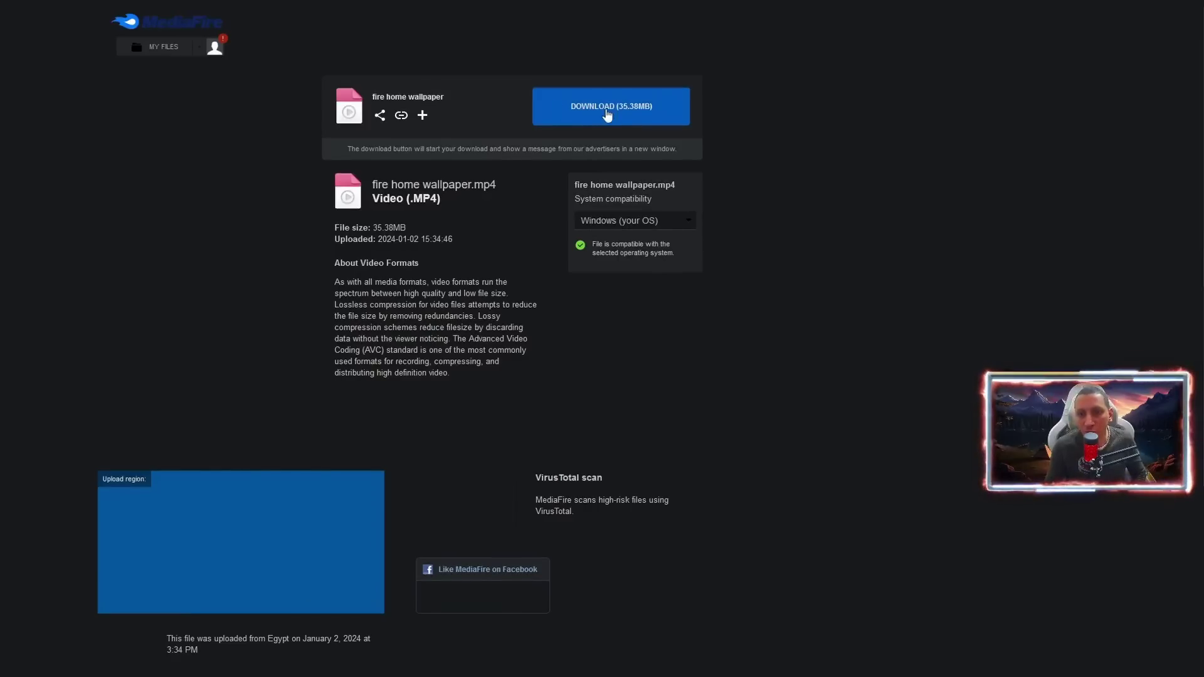
Step: Copy the MediaFire download link for fire home wallpaper.mp4 and submit it as a URL task in Motrix
{"action": "right_click", "coordinate": [596, 104]}
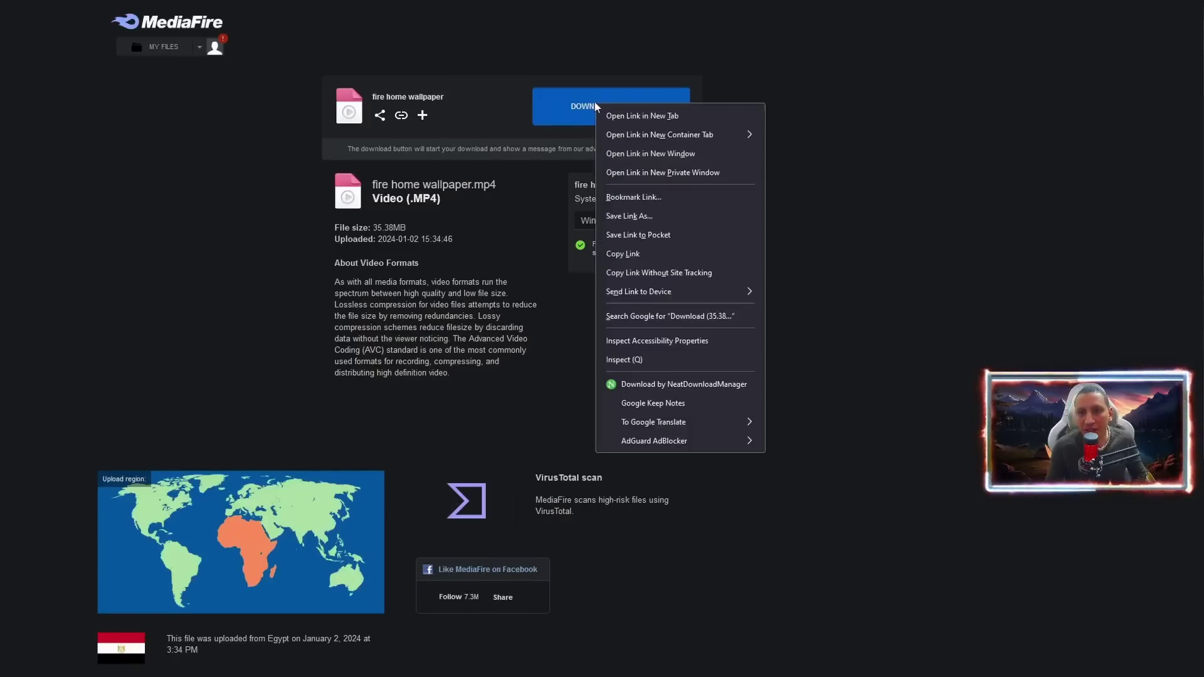
{"action": "left_click", "coordinate": [621, 254]}
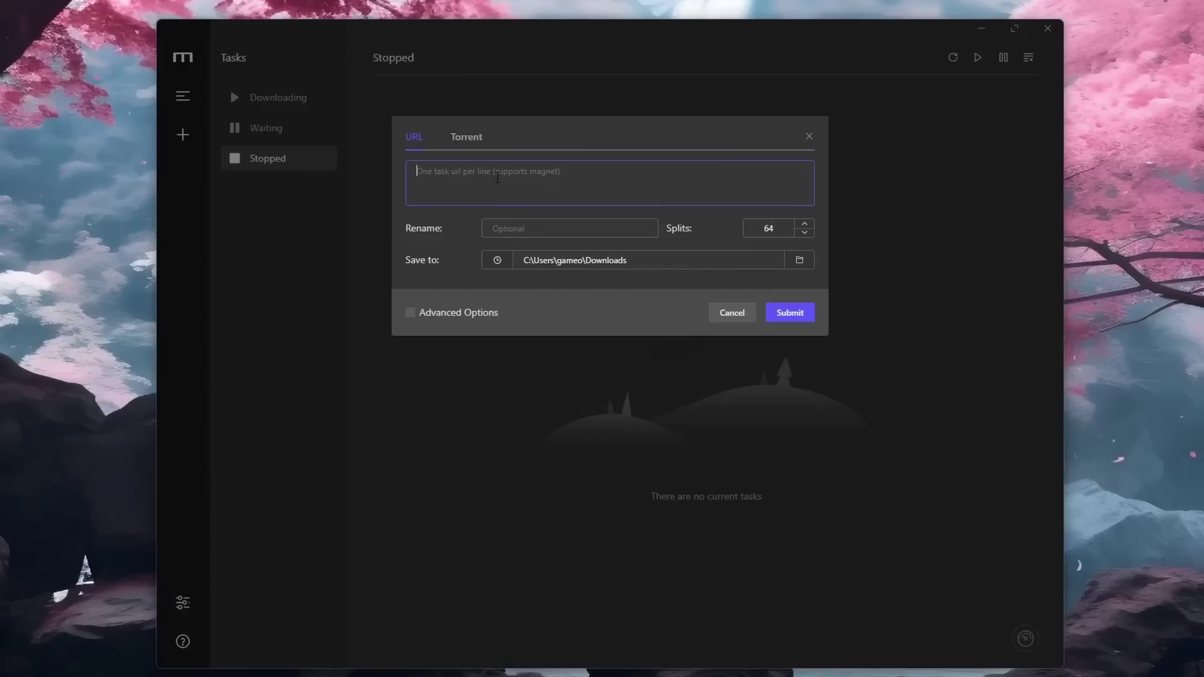
{"action": "key", "text": "ctrl+v"}
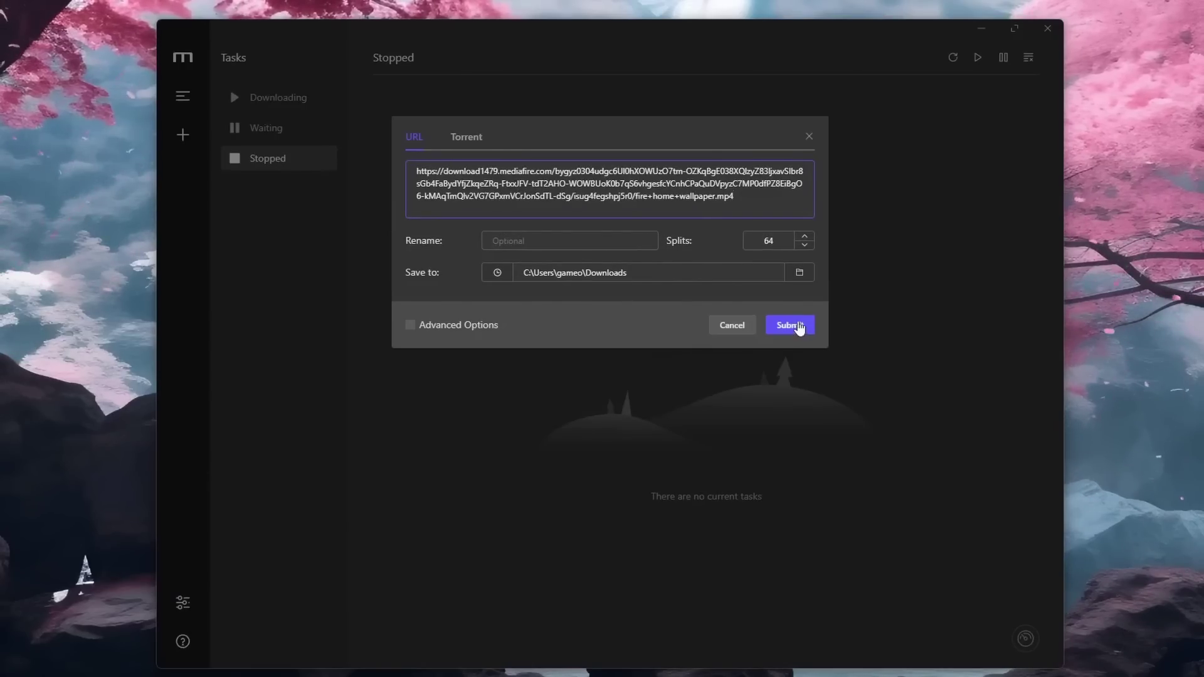
{"action": "left_click", "coordinate": [800, 327]}
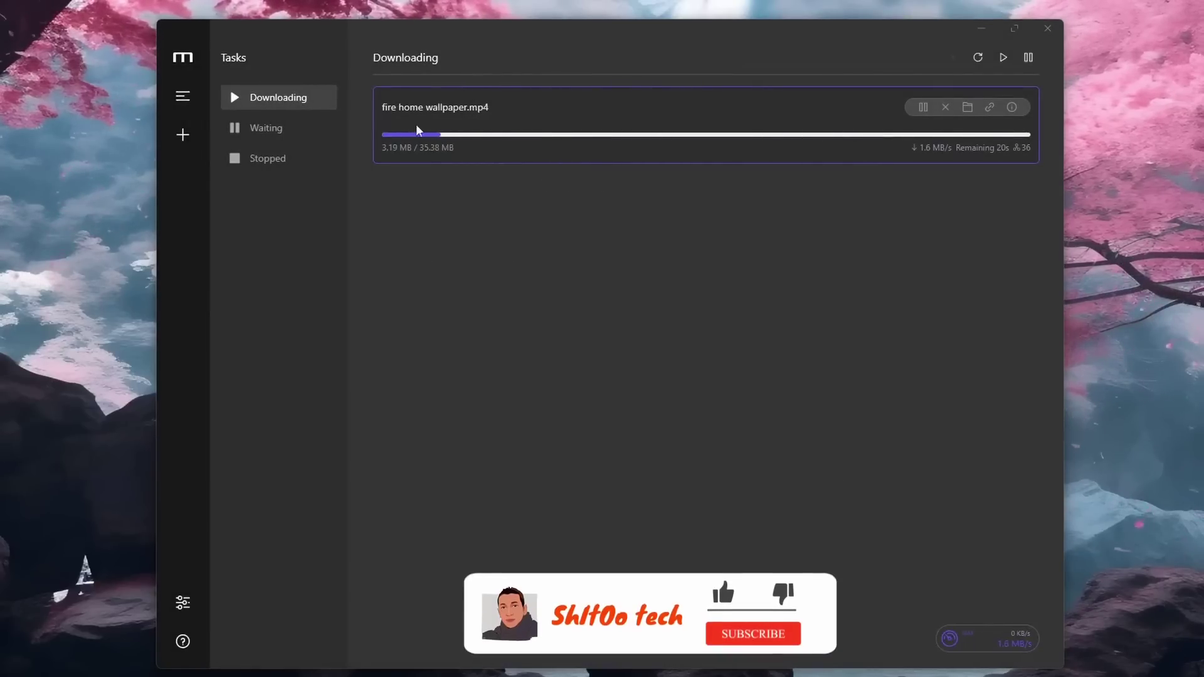
Step: Pause the fire home wallpaper.mp4 download and check it in the waiting and downloading lists
{"action": "left_click", "coordinate": [916, 122]}
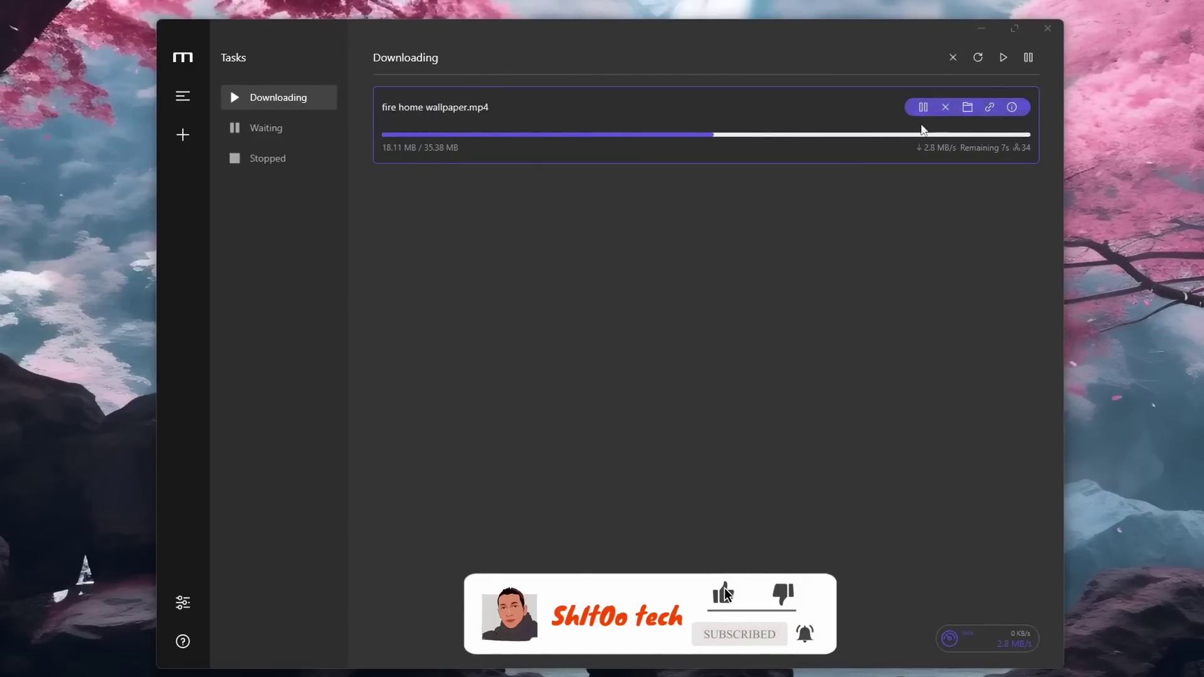
{"action": "left_click", "coordinate": [925, 108]}
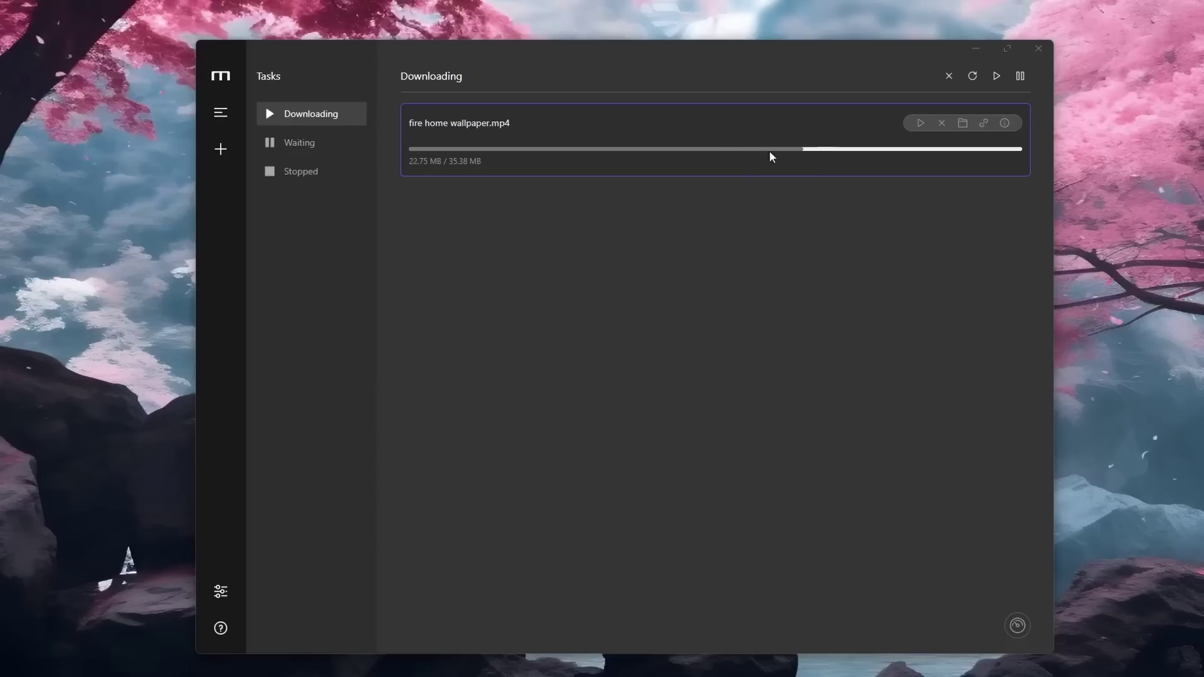
{"action": "left_click", "coordinate": [307, 145]}
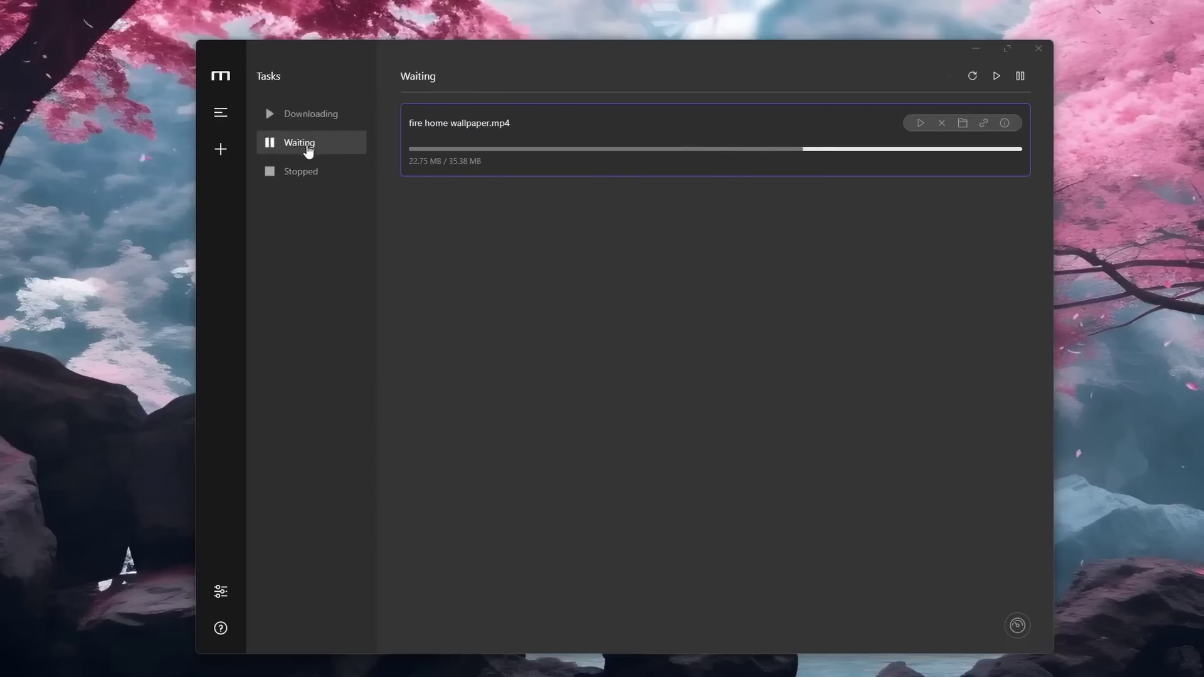
{"action": "left_click", "coordinate": [309, 124]}
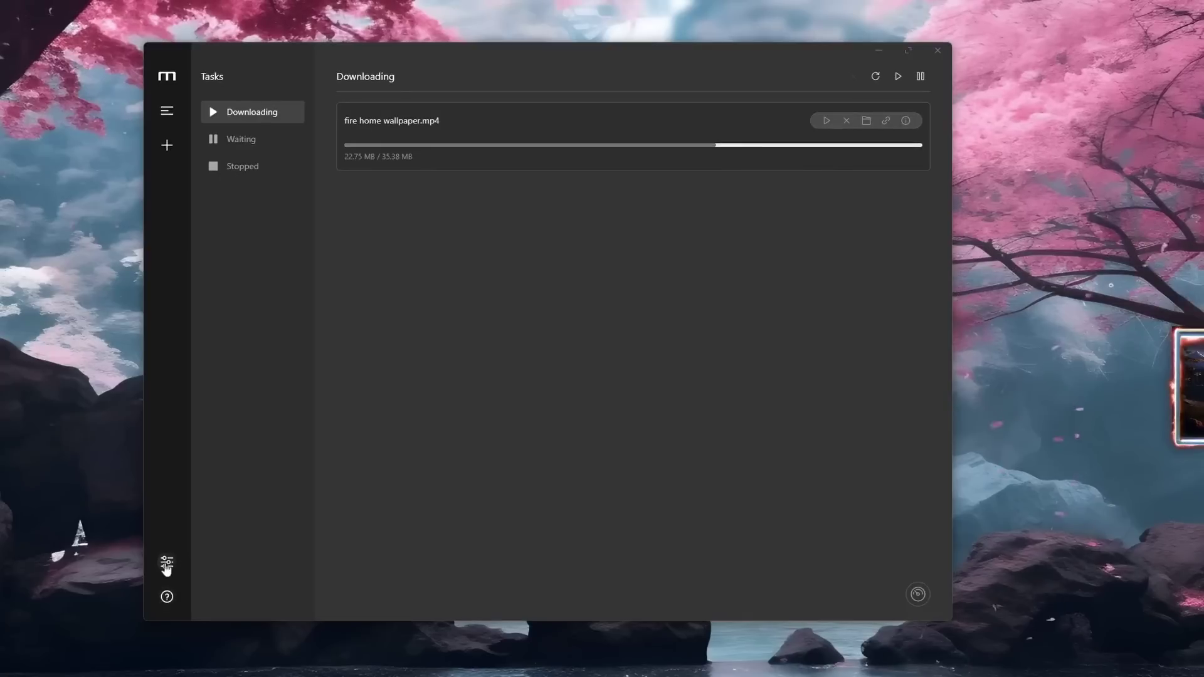
Step: Get the Motrix Chrome Extension from the Lab preferences and open the Firefox version's add-on page from its project page
{"action": "left_click", "coordinate": [270, 509]}
{"action": "left_click", "coordinate": [237, 167]}
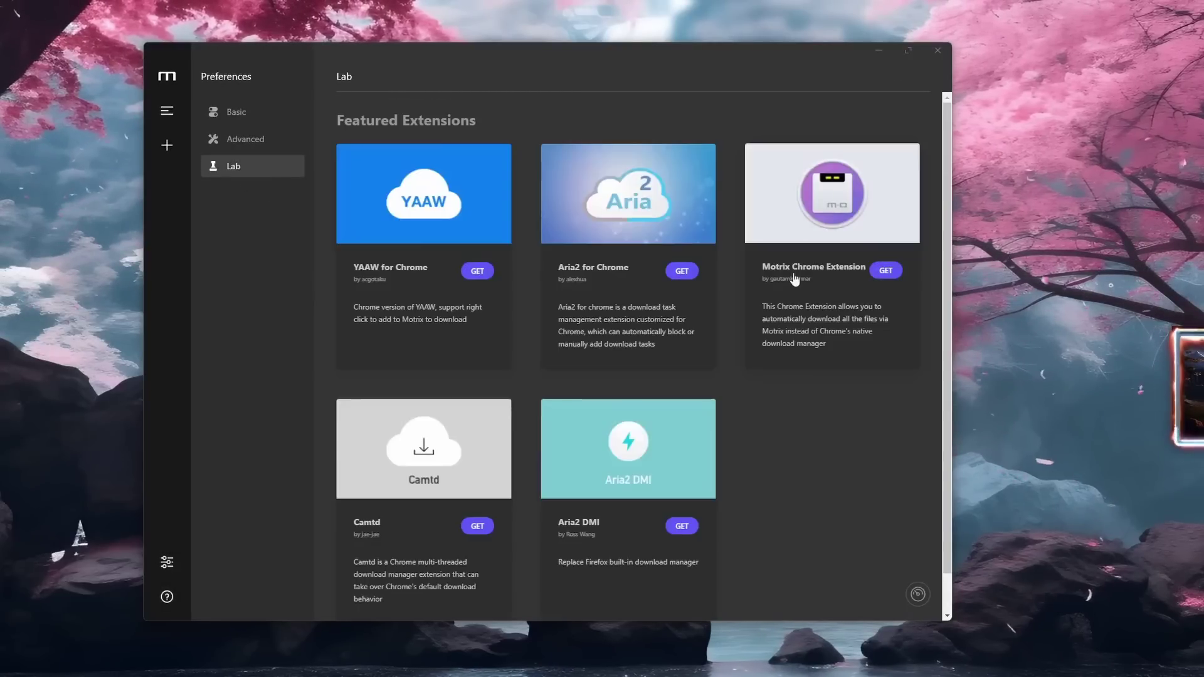
{"action": "left_click", "coordinate": [886, 271]}
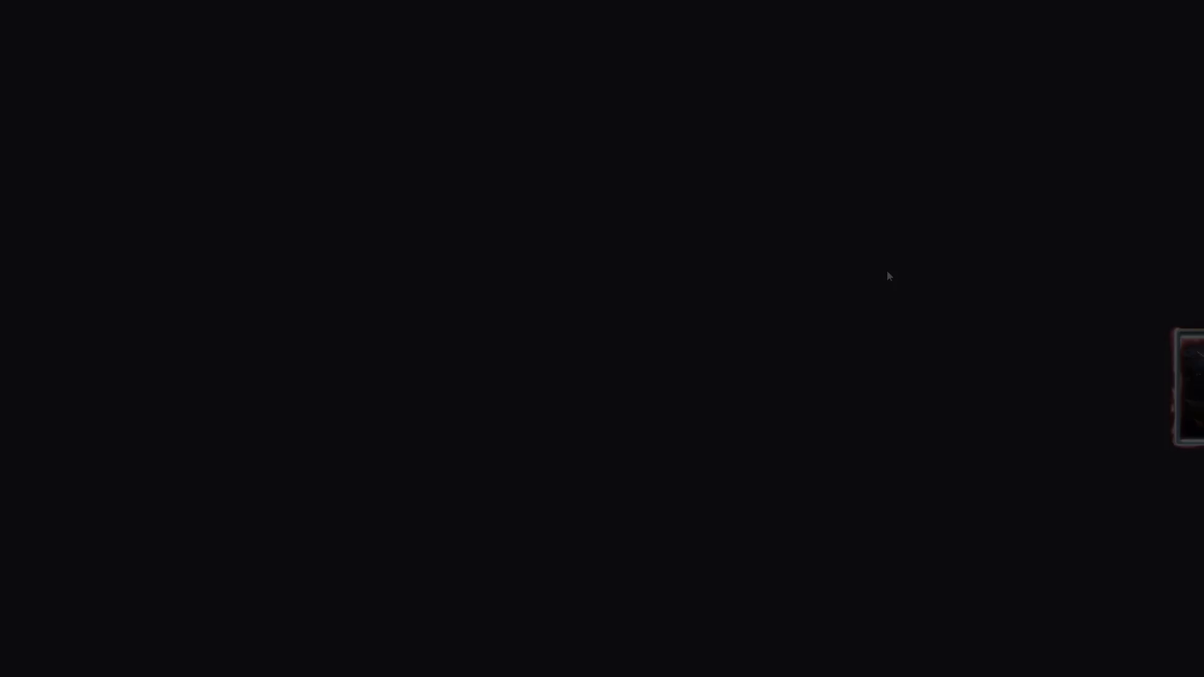
{"action": "scroll", "coordinate": [314, 296], "scroll_direction": "down", "scroll_amount": 15}
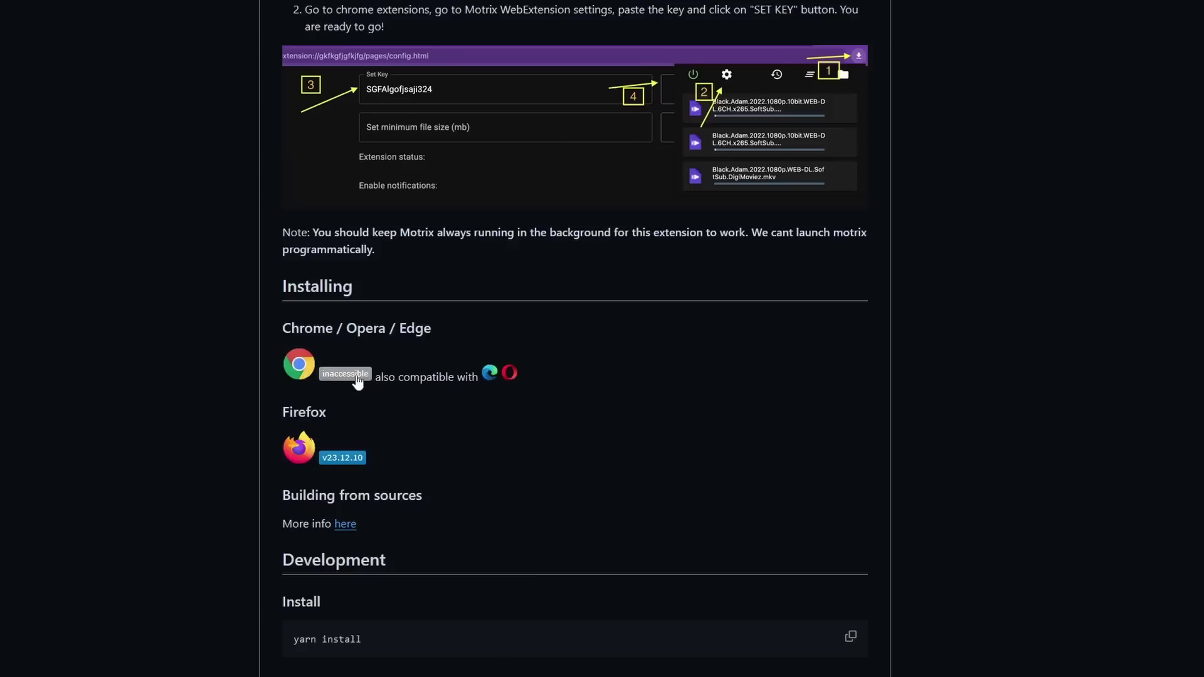
{"action": "left_click", "coordinate": [343, 458]}
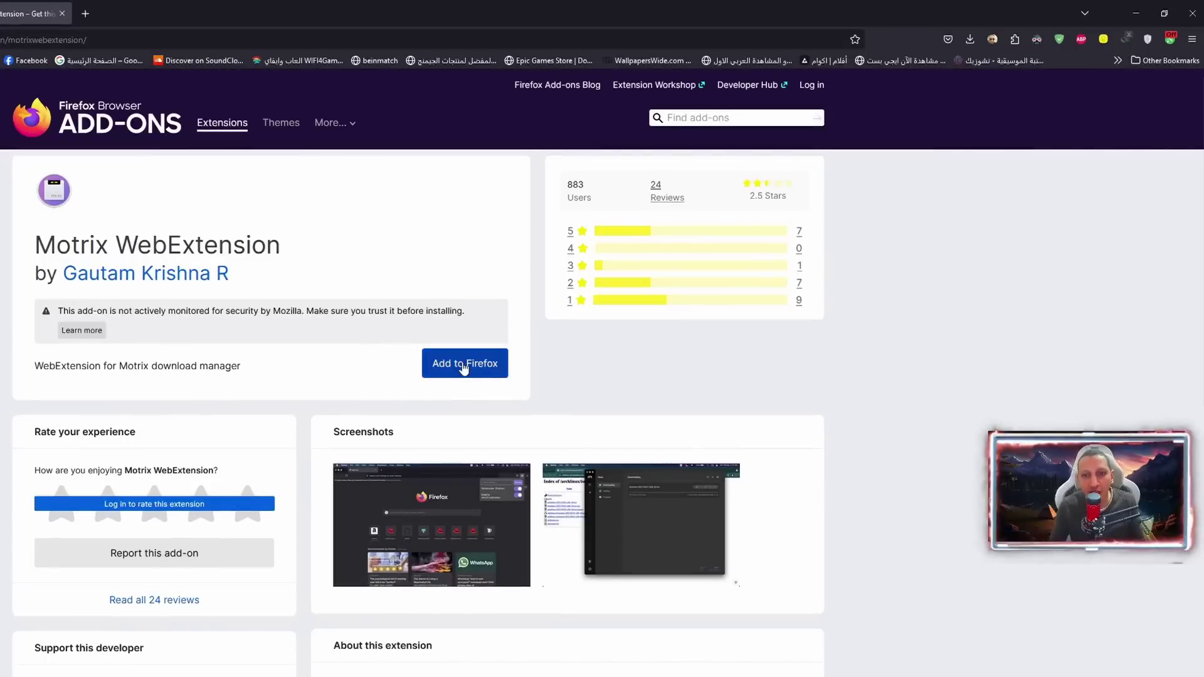
Step: Add the Motrix WebExtension to Firefox and accept its installation
{"action": "left_click", "coordinate": [464, 369]}
{"action": "left_click", "coordinate": [958, 147]}
{"action": "left_click", "coordinate": [1179, 134]}
Step: Open the Motrix WebExtension settings and turn on dark mode
{"action": "left_click", "coordinate": [1170, 44]}
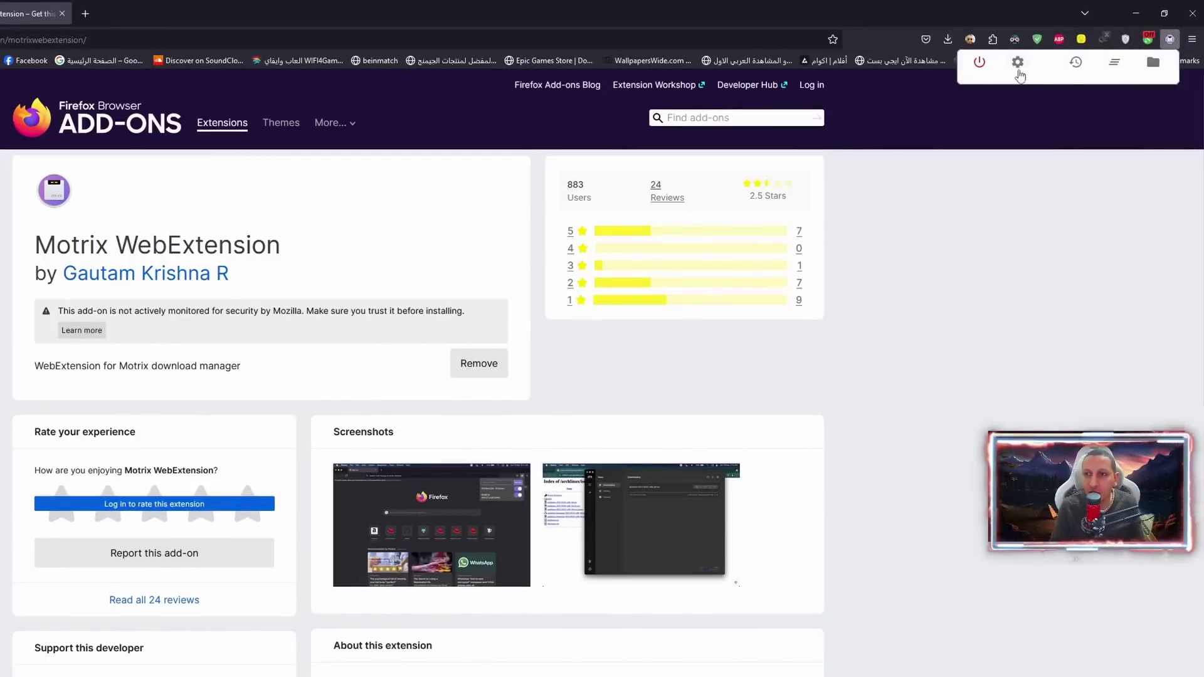
{"action": "left_click", "coordinate": [1018, 64]}
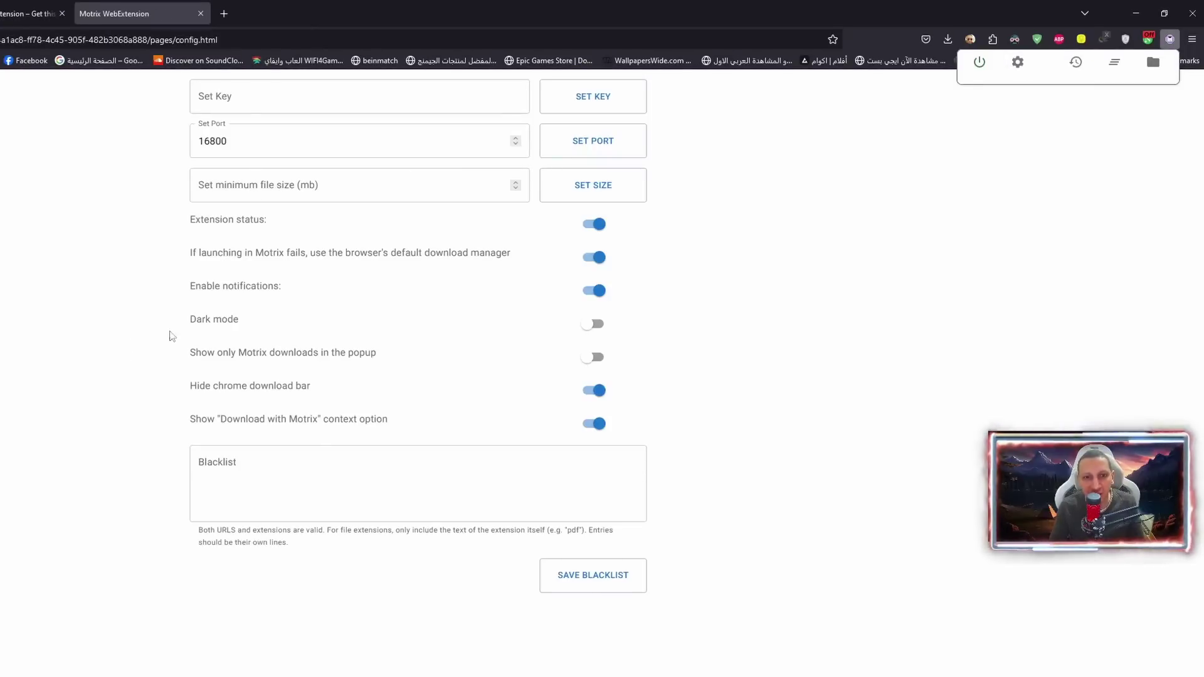
{"action": "left_click", "coordinate": [591, 324]}
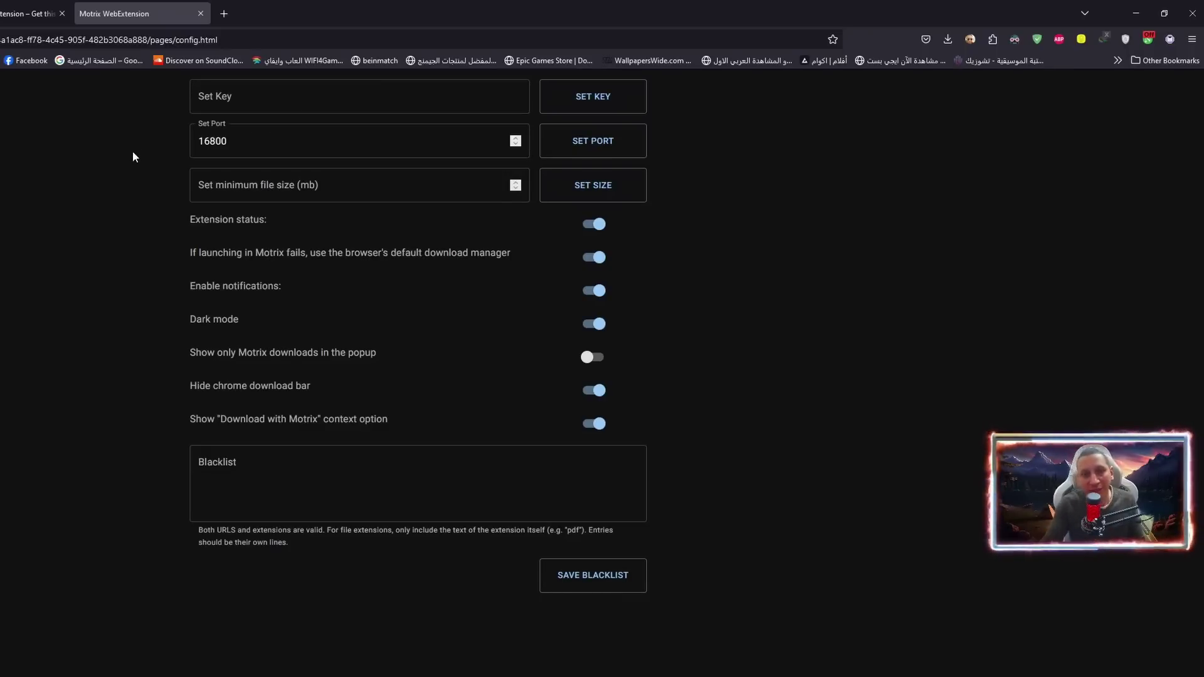
Step: Generate, reveal and select a new RPC secret in Motrix's advanced preferences, and return to the extension settings
{"action": "left_click", "coordinate": [351, 96]}
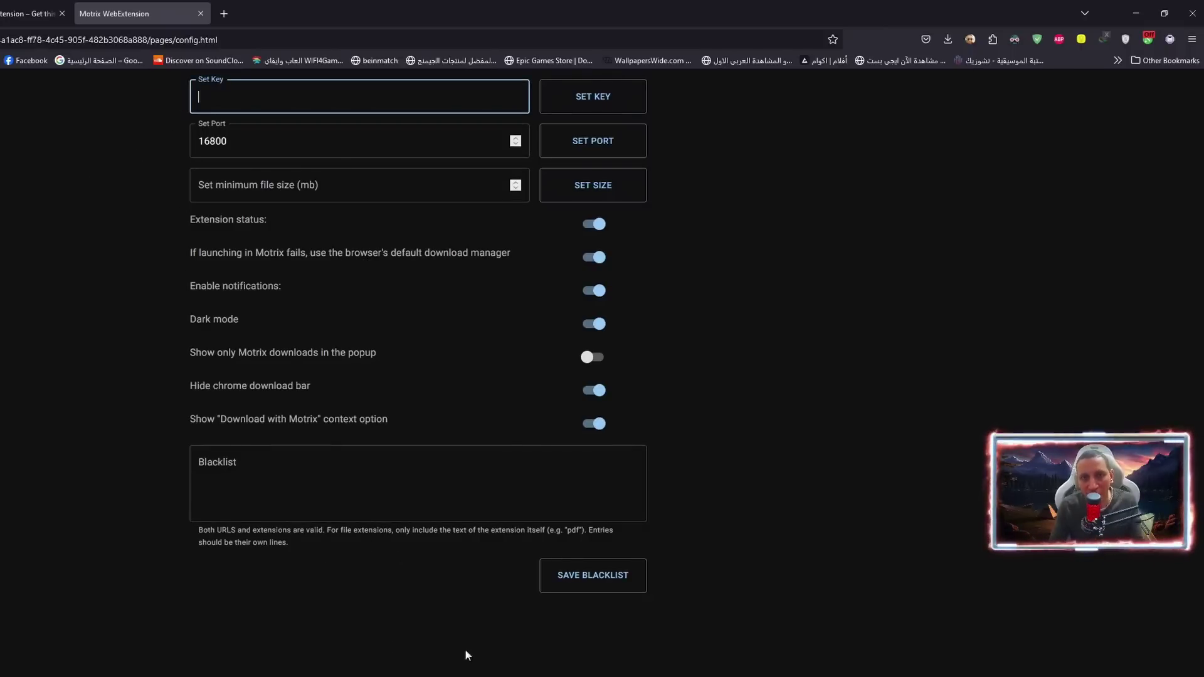
{"action": "key", "text": "alt+Tab"}
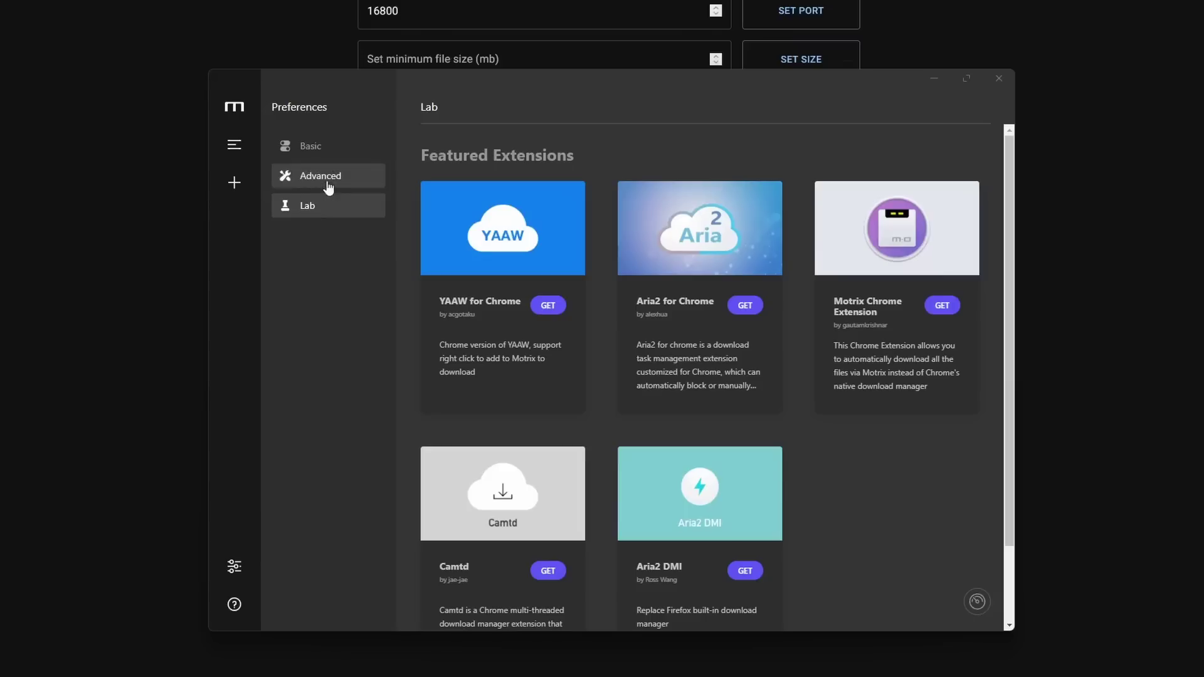
{"action": "left_click", "coordinate": [324, 183]}
{"action": "scroll", "coordinate": [478, 380], "scroll_direction": "down", "scroll_amount": 1}
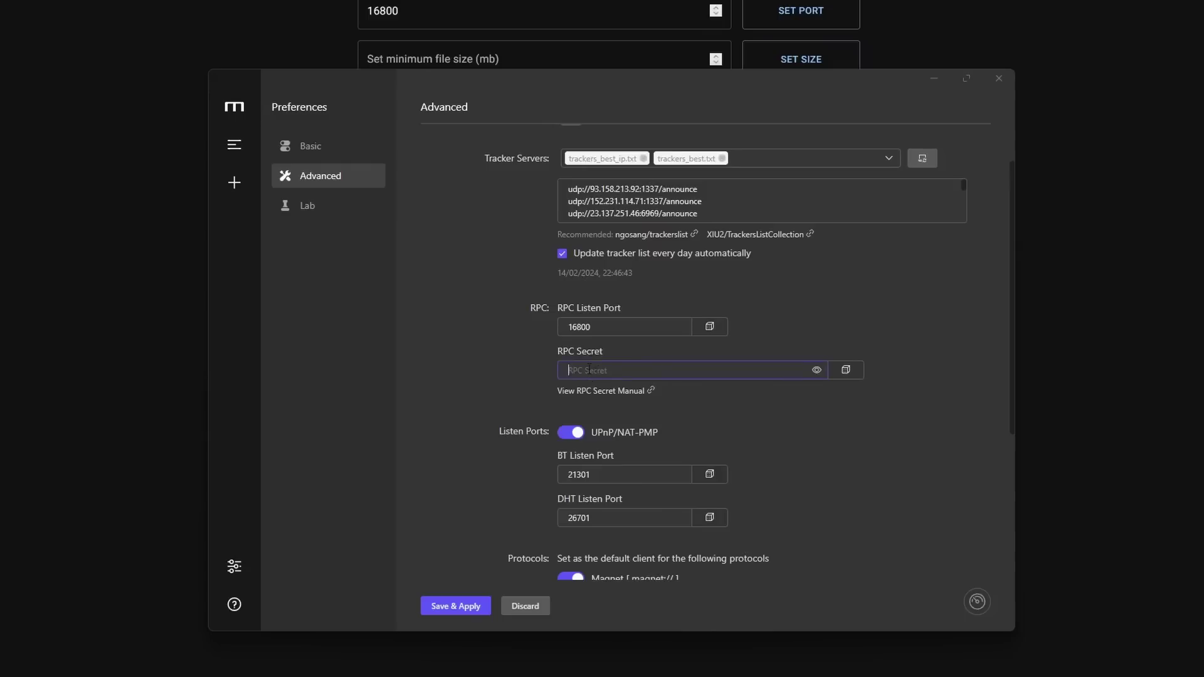
{"action": "left_click", "coordinate": [846, 370]}
{"action": "left_click", "coordinate": [817, 371]}
{"action": "left_click_drag", "start_coordinate": [633, 372], "coordinate": [565, 371]}
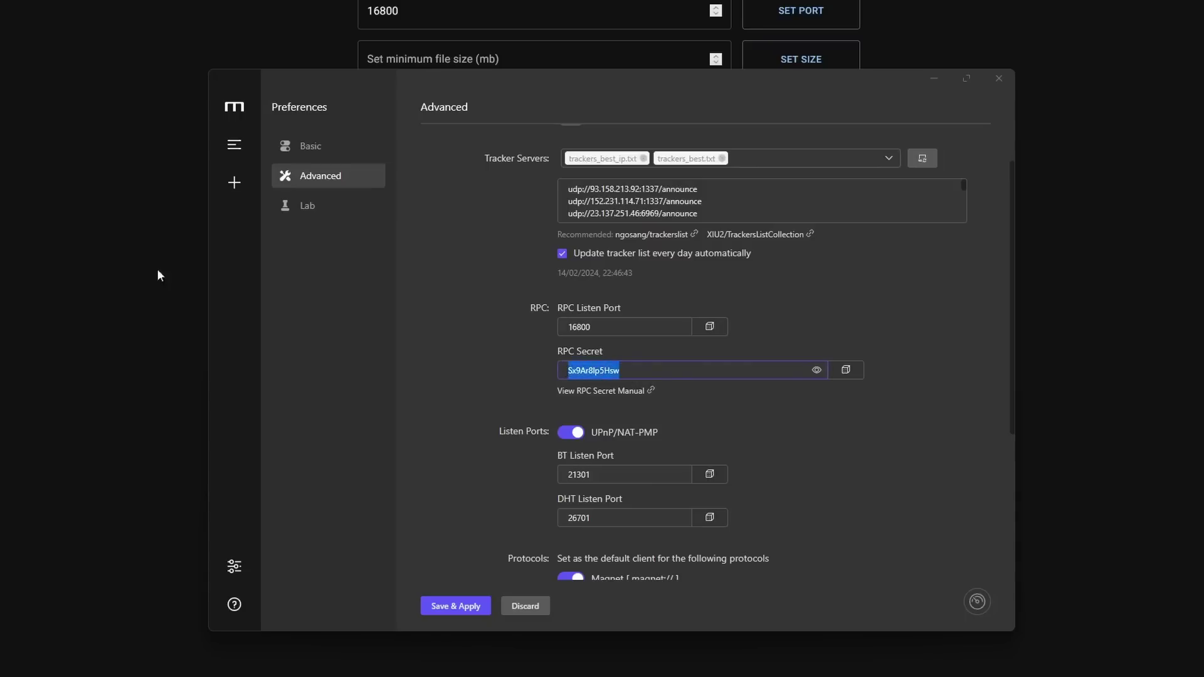
{"action": "left_click", "coordinate": [180, 300]}
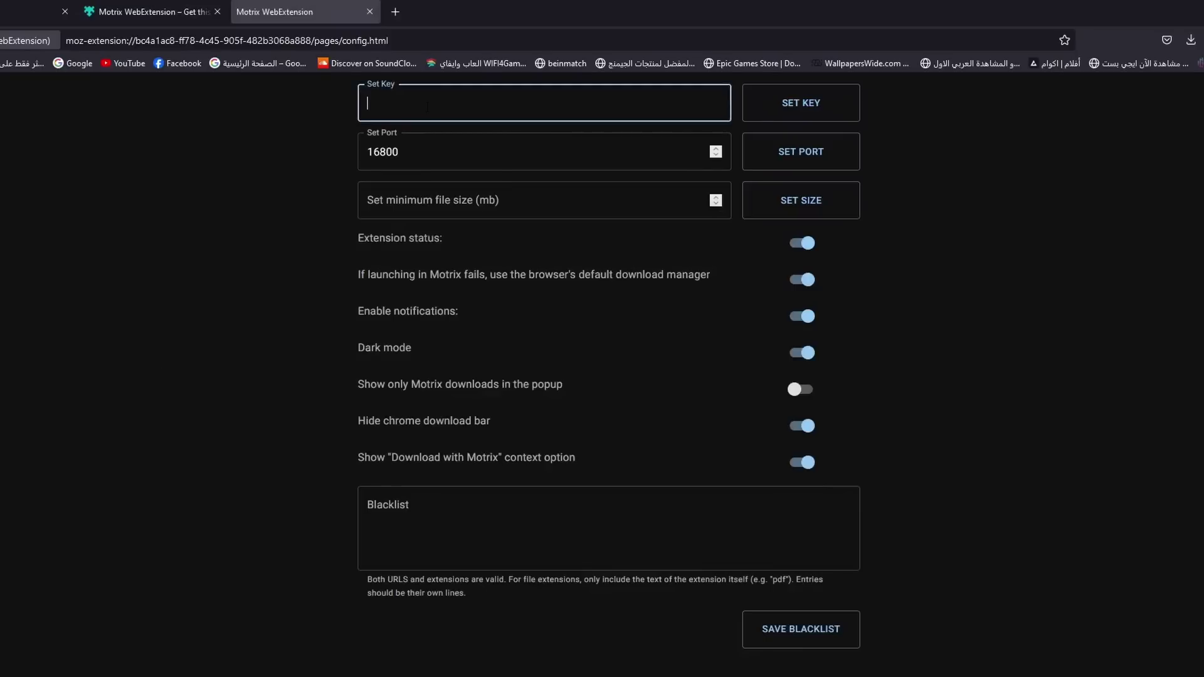
Step: Set the copied RPC secret as the Motrix WebExtension key, and save and apply the advanced preferences in Motrix
{"action": "key", "text": "ctrl+v"}
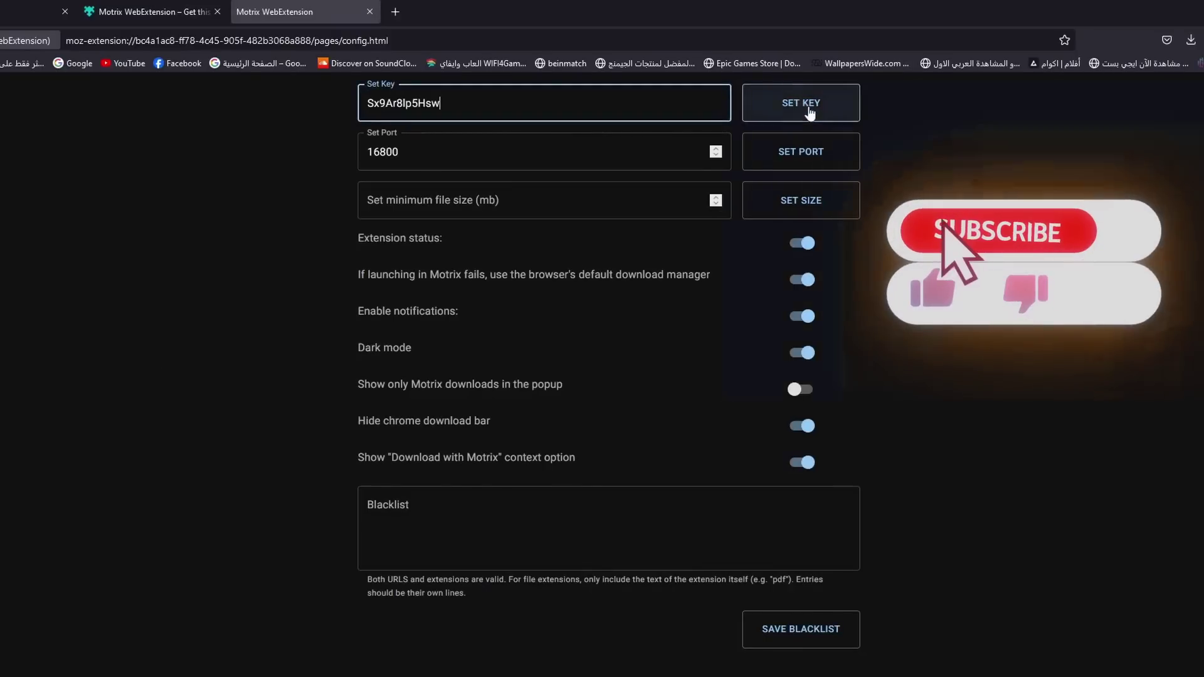
{"action": "left_click", "coordinate": [810, 110]}
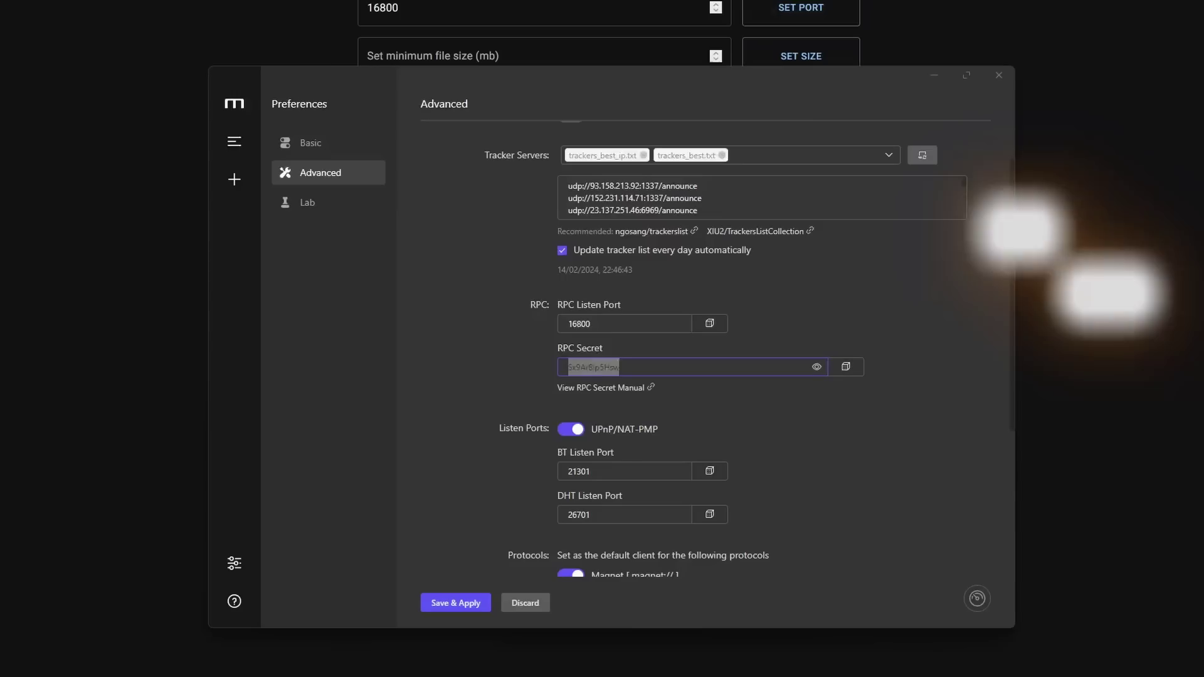
{"action": "key", "text": "ctrl+a"}
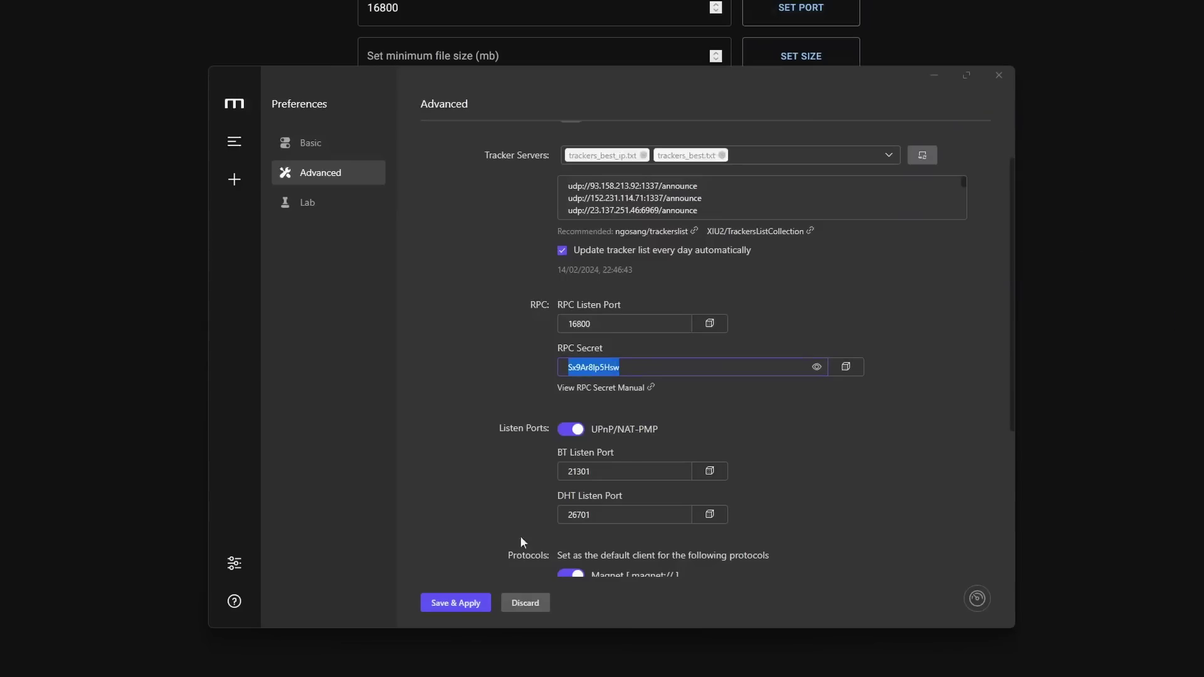
{"action": "left_click", "coordinate": [461, 603]}
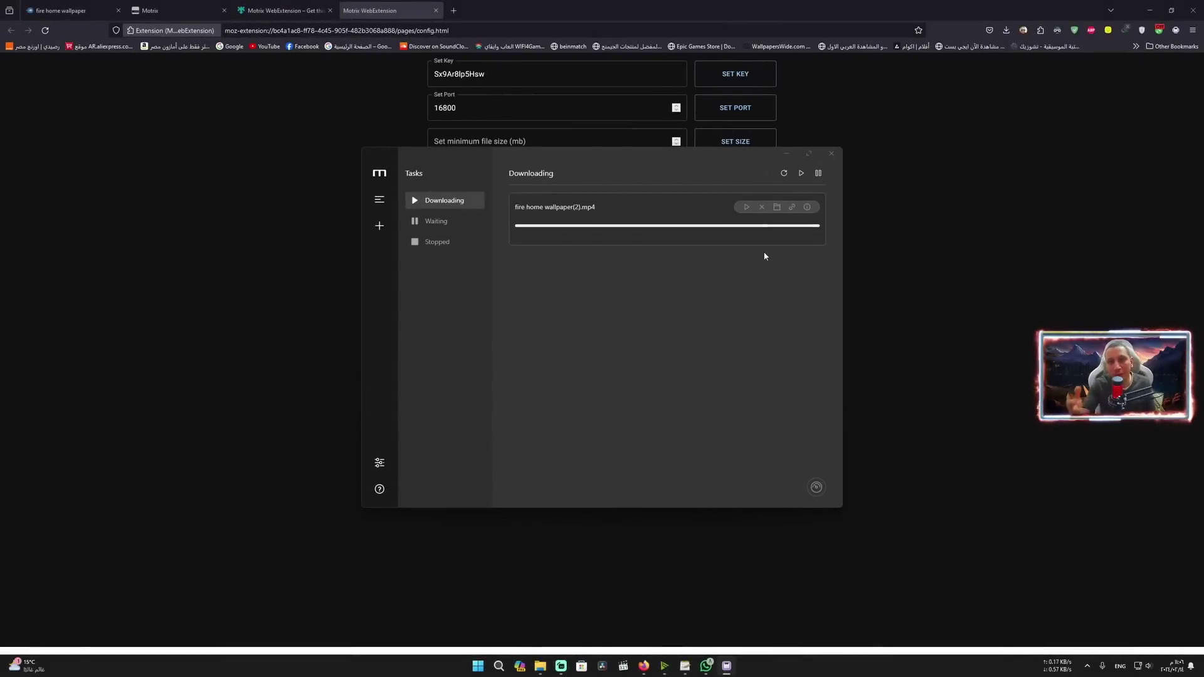
Step: Delete the fire home wallpaper(2).mp4 task from Motrix's download list and return to the browser
{"action": "left_click", "coordinate": [762, 207]}
{"action": "left_click", "coordinate": [659, 333]}
{"action": "left_click", "coordinate": [266, 182]}
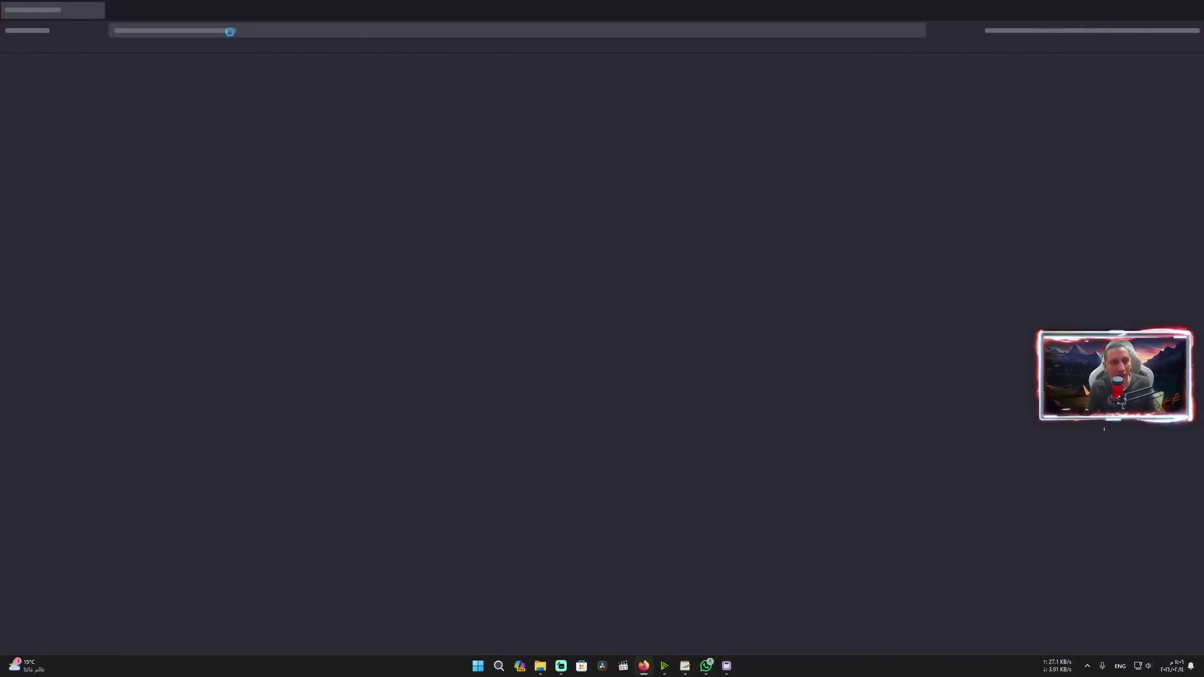
Step: Open the fire home wallpaper page on MediaFire and look at the Download with Motrix option for its download link
{"action": "key", "text": "ctrl+v"}
{"action": "key", "text": "Return"}
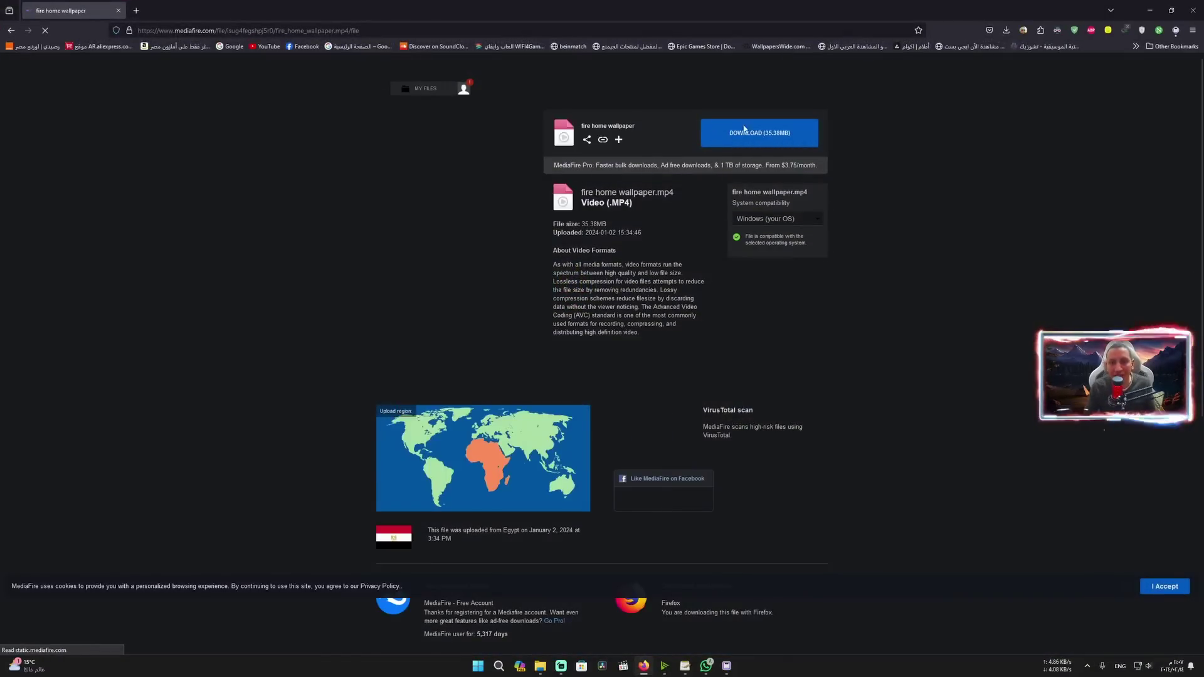
{"action": "right_click", "coordinate": [751, 130]}
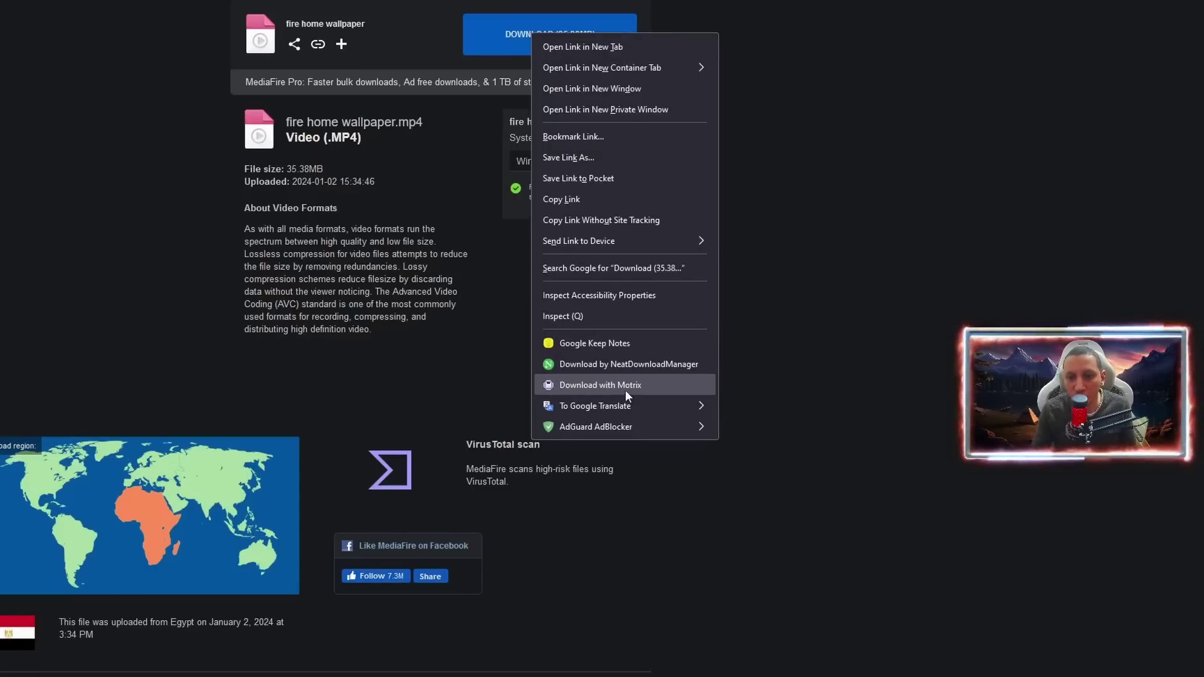
{"action": "left_click", "coordinate": [46, 269]}
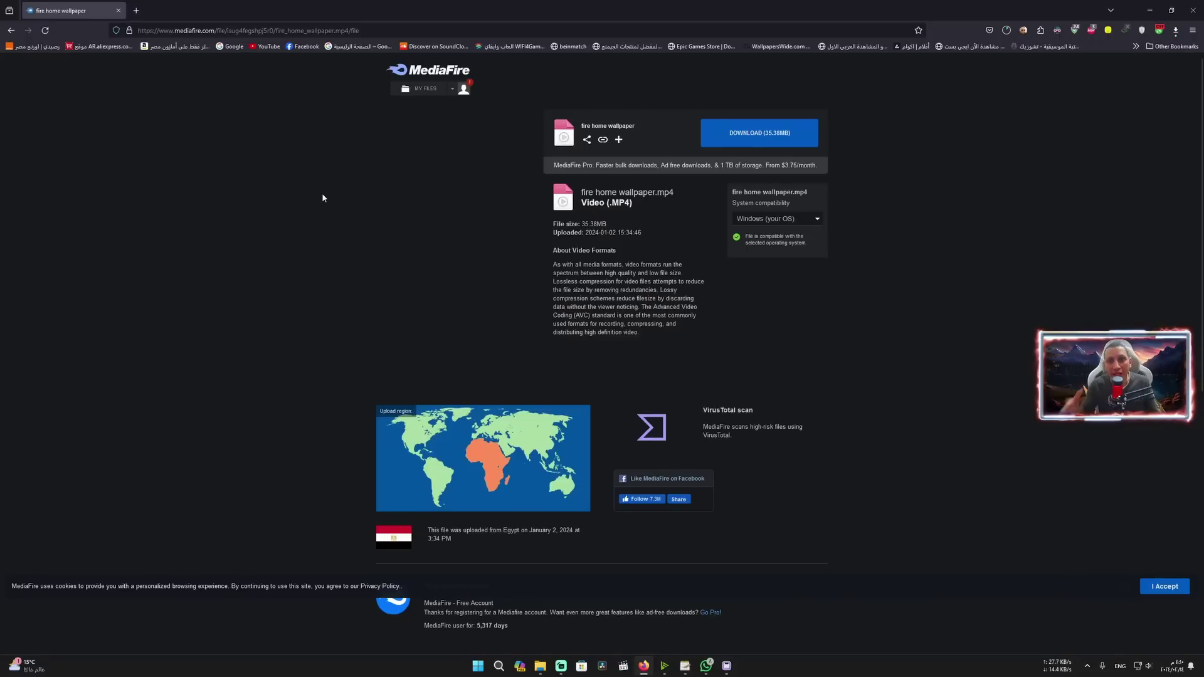
Step: Start the fire home wallpaper download from the MediaFire page and pause its task in Motrix
{"action": "left_click", "coordinate": [756, 136]}
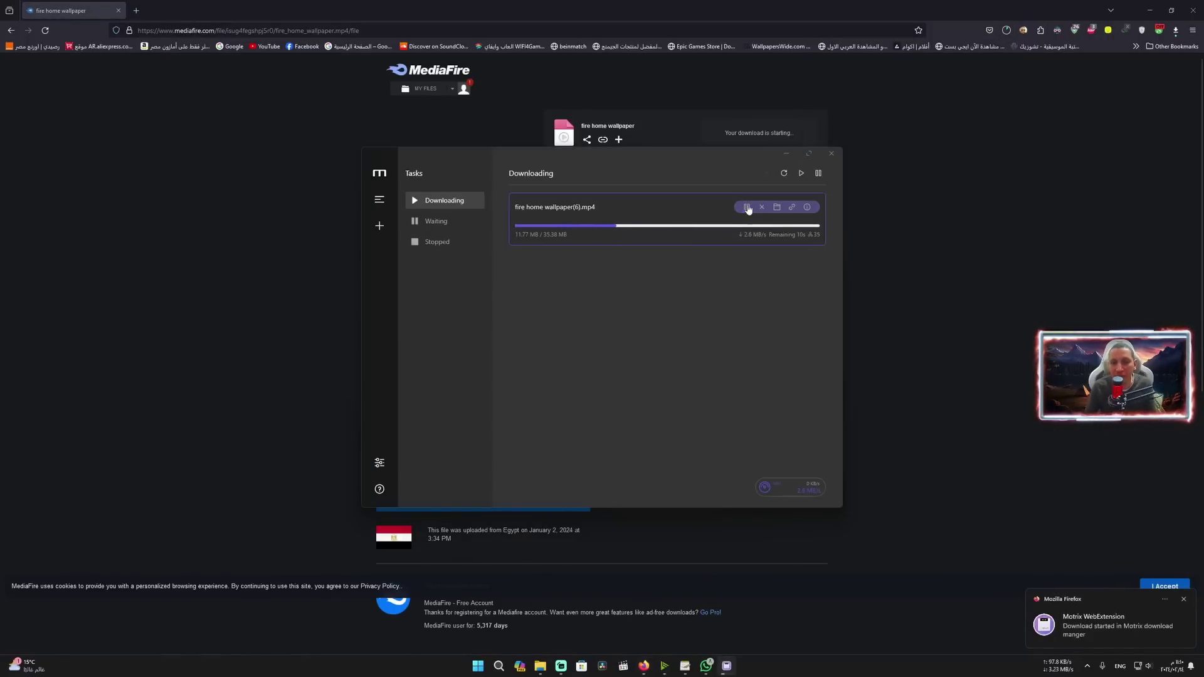
{"action": "left_click", "coordinate": [746, 207]}
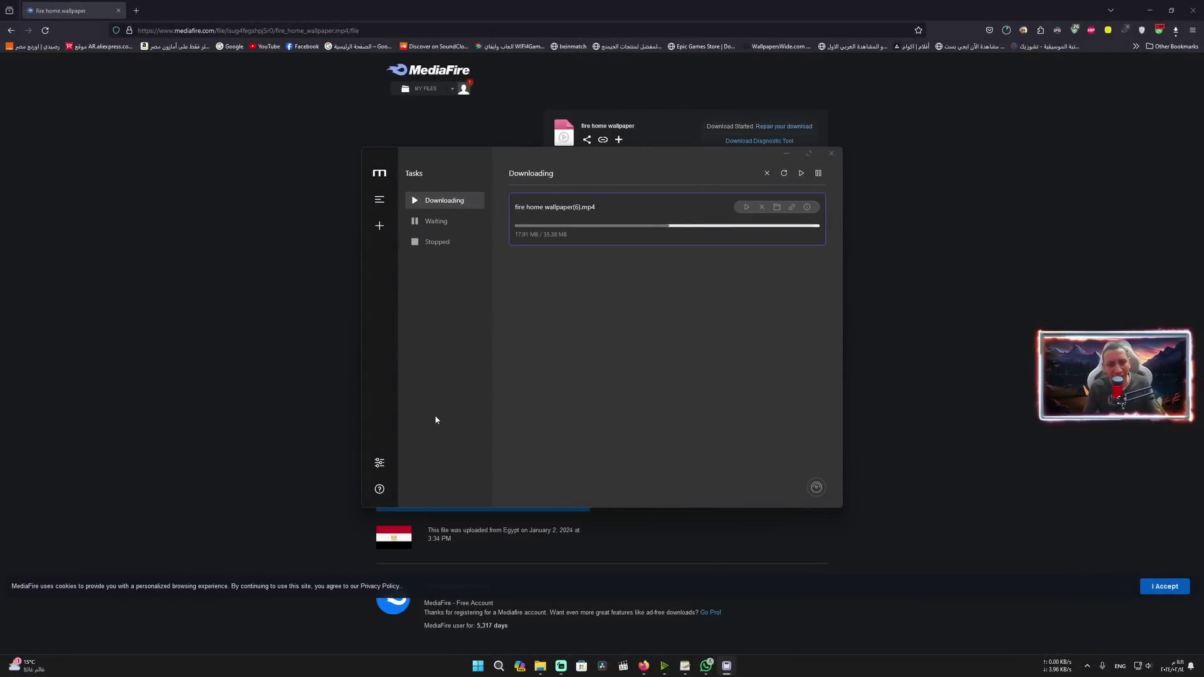
Step: Save and apply Motrix's advanced preferences again, and reload the MediaFire file page in the browser
{"action": "left_click", "coordinate": [380, 463]}
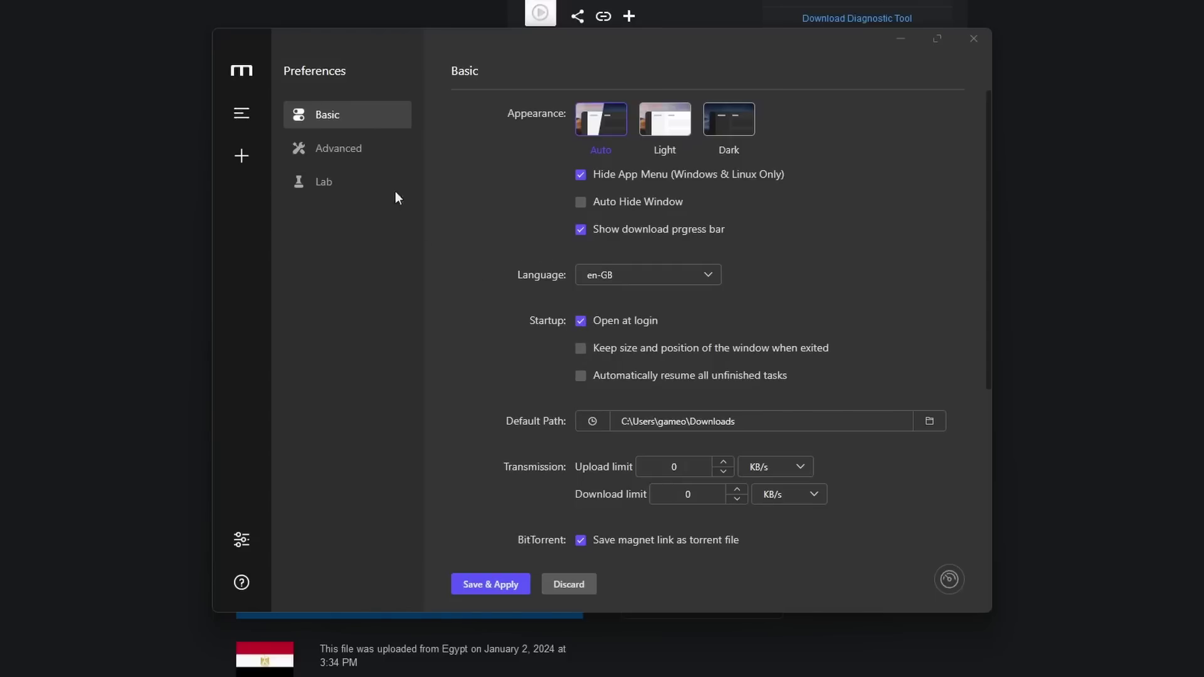
{"action": "left_click", "coordinate": [344, 162]}
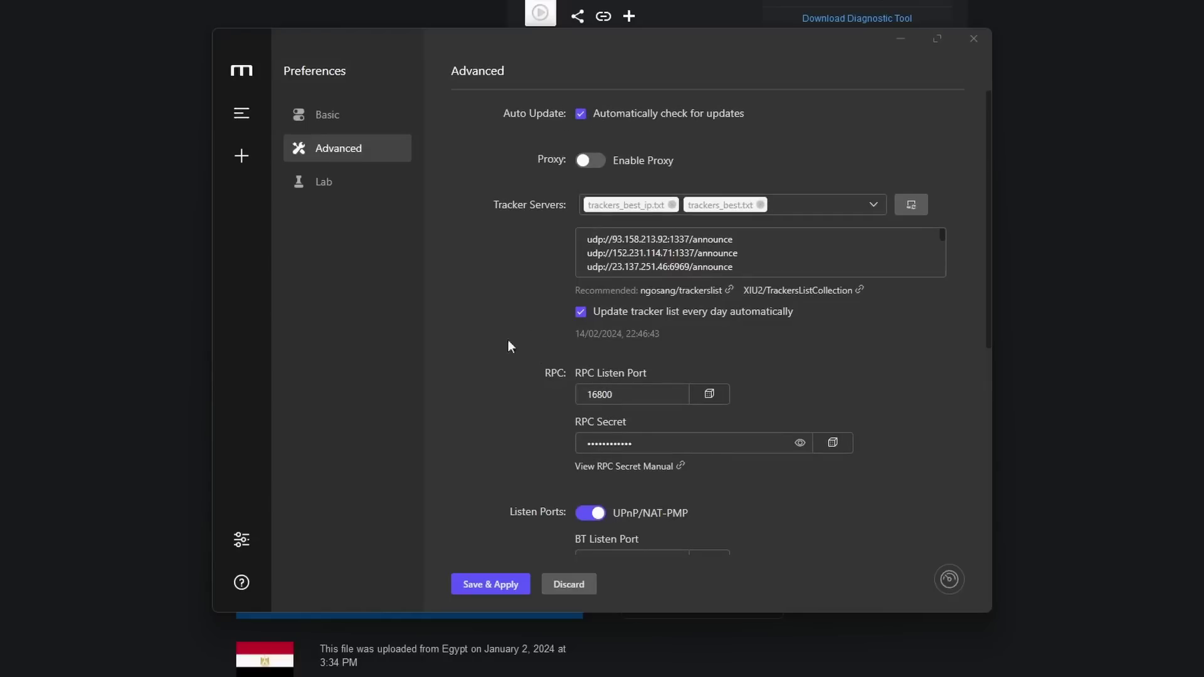
{"action": "left_click", "coordinate": [490, 585]}
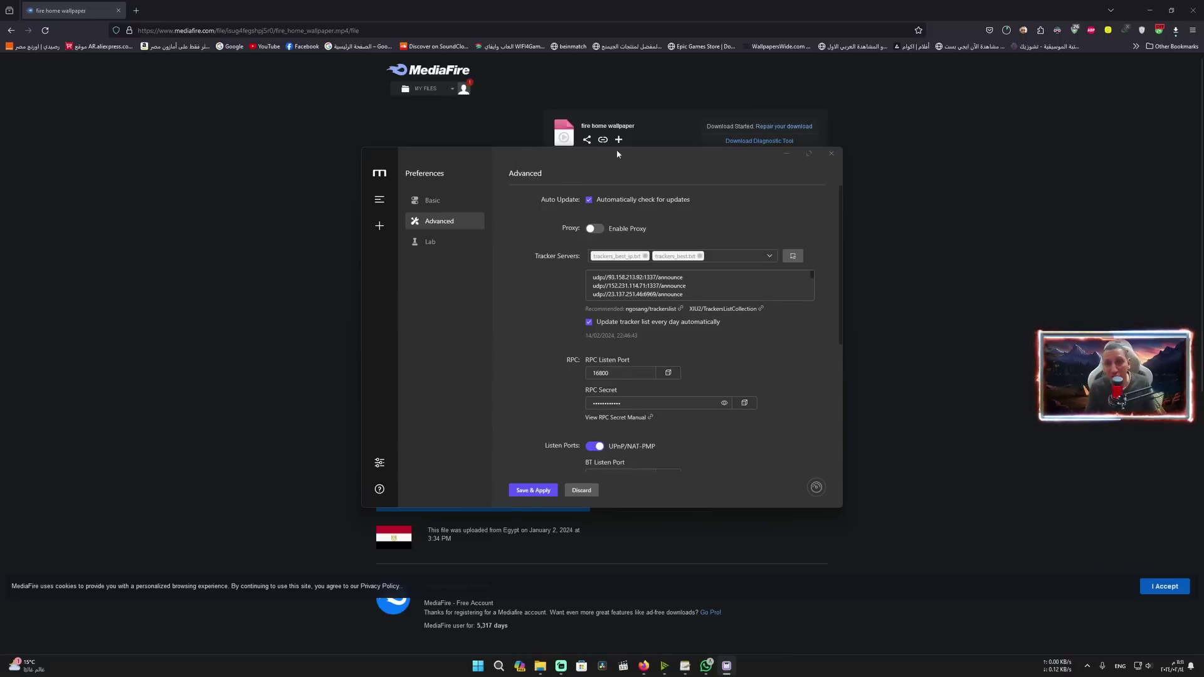
{"action": "left_click", "coordinate": [133, 113]}
{"action": "left_click", "coordinate": [47, 34]}
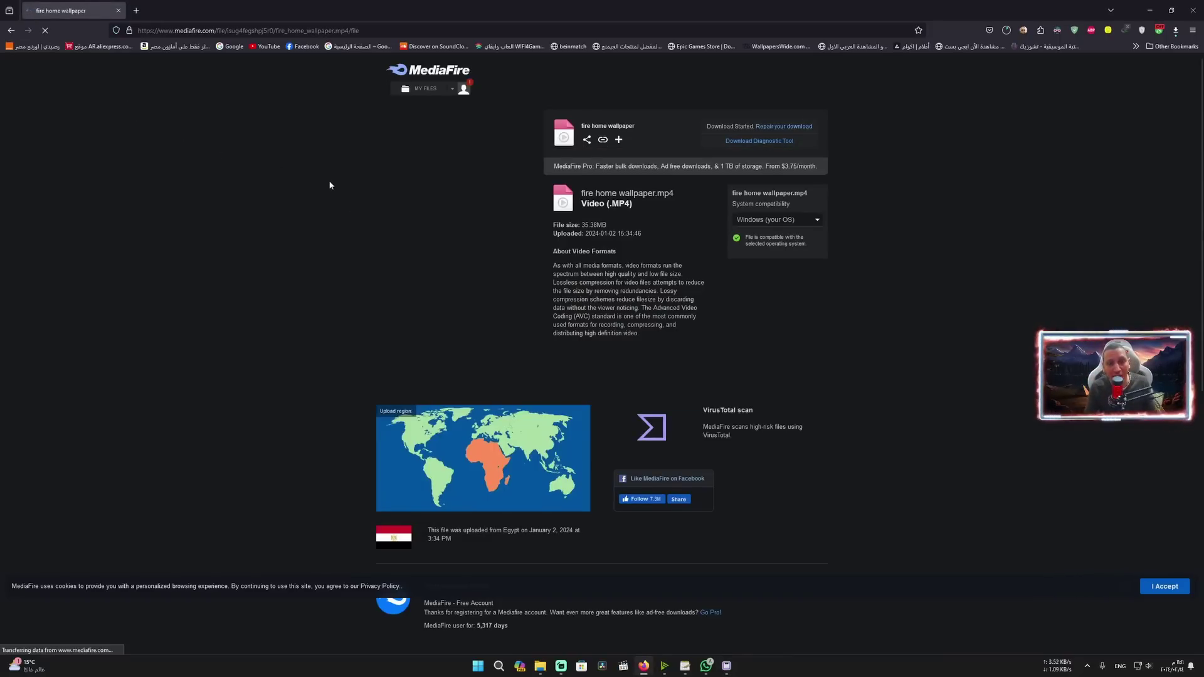